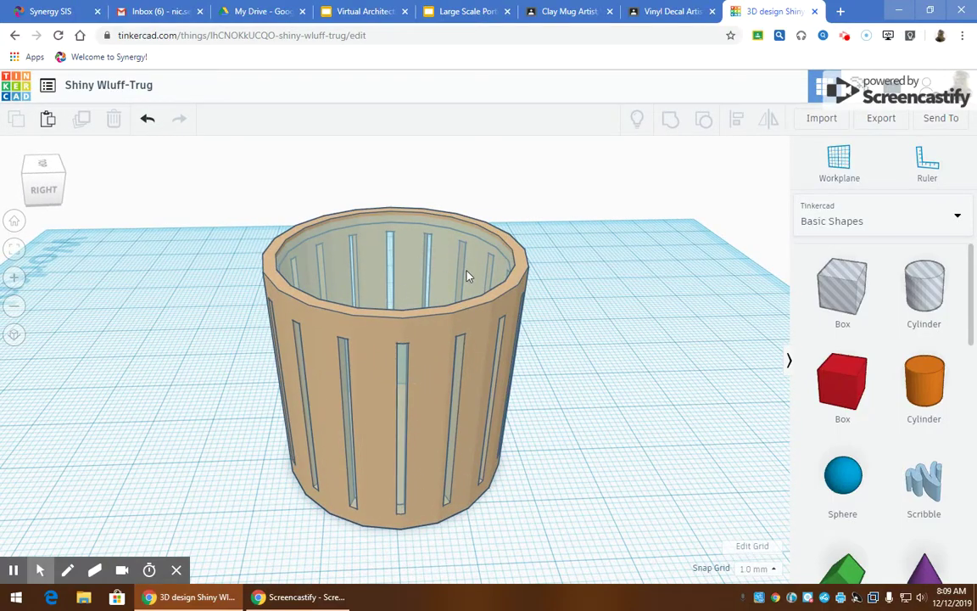
Move the finished slotted cup, together with its glass lining, to the back of the workplane
right_drag(537, 332, 200, 337)
right_drag(580, 369, 417, 382)
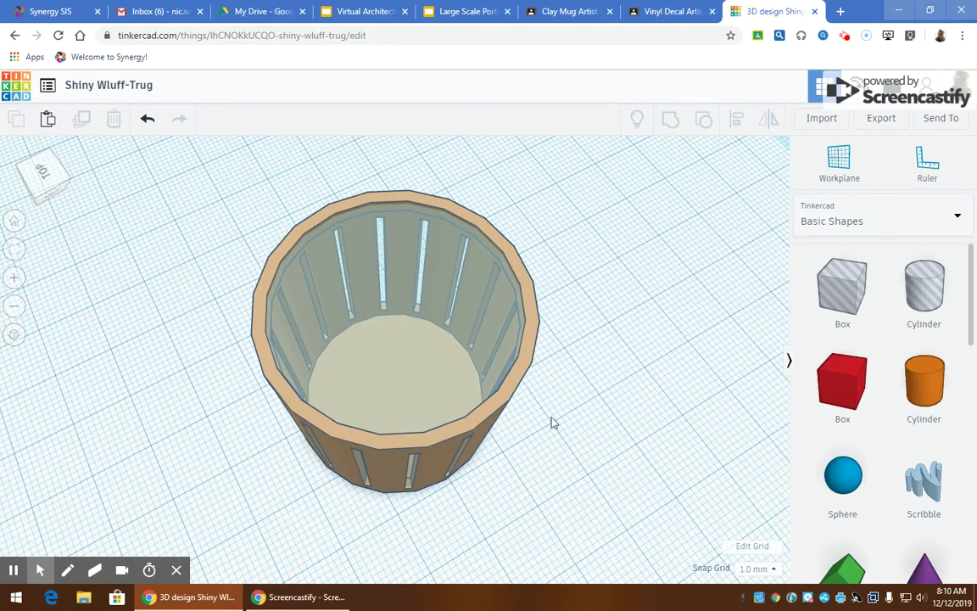
right_drag(555, 426, 500, 399)
scroll(500, 397, down, 5)
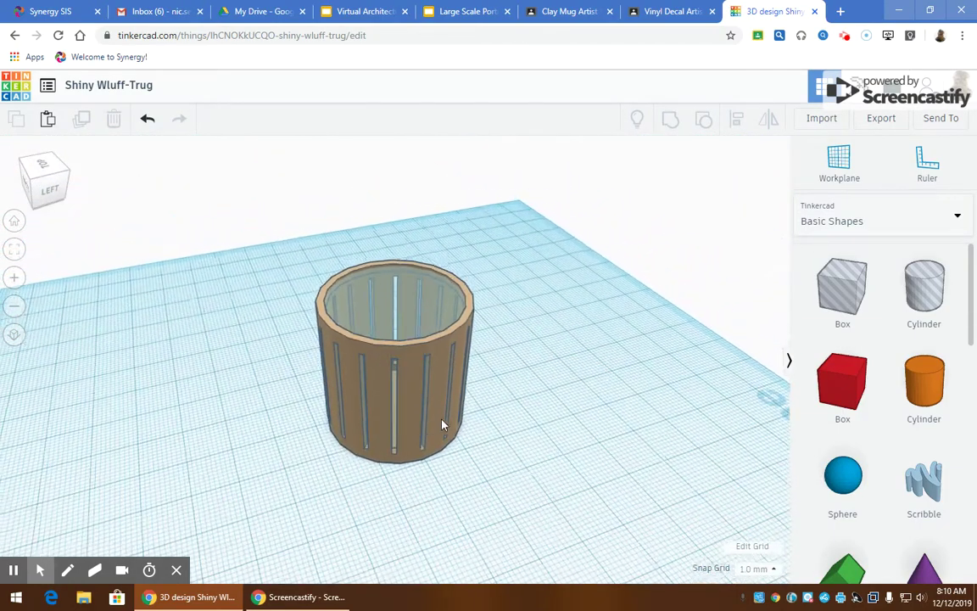
drag(410, 425, 354, 281)
click(402, 319)
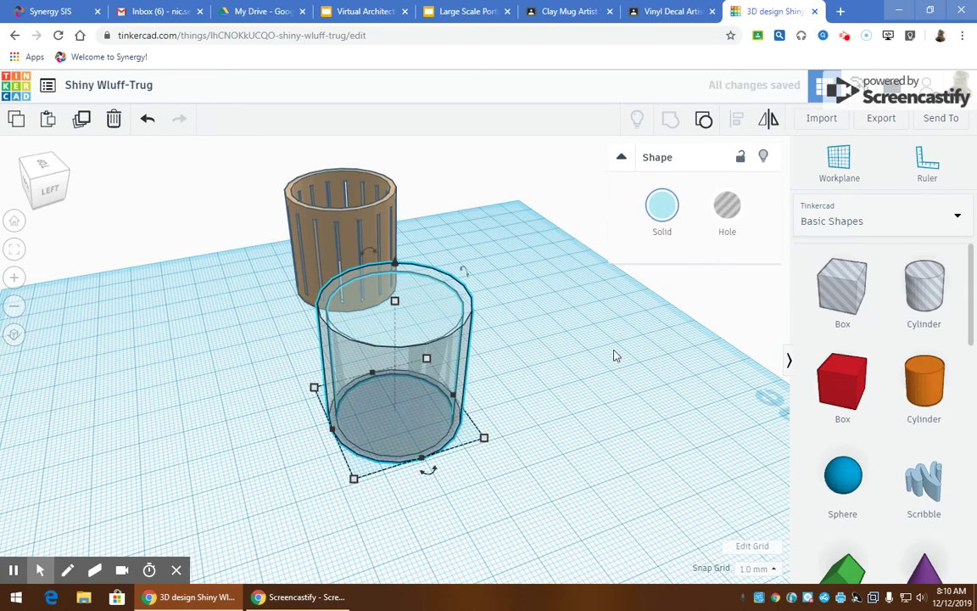
key(ctrl+z)
drag(229, 211, 593, 545)
drag(367, 368, 222, 158)
Add a 36 mm orange cylinder, duplicate it, and shrink the copy to 34 × 34 mm
drag(929, 387, 467, 458)
click(547, 472)
click(427, 406)
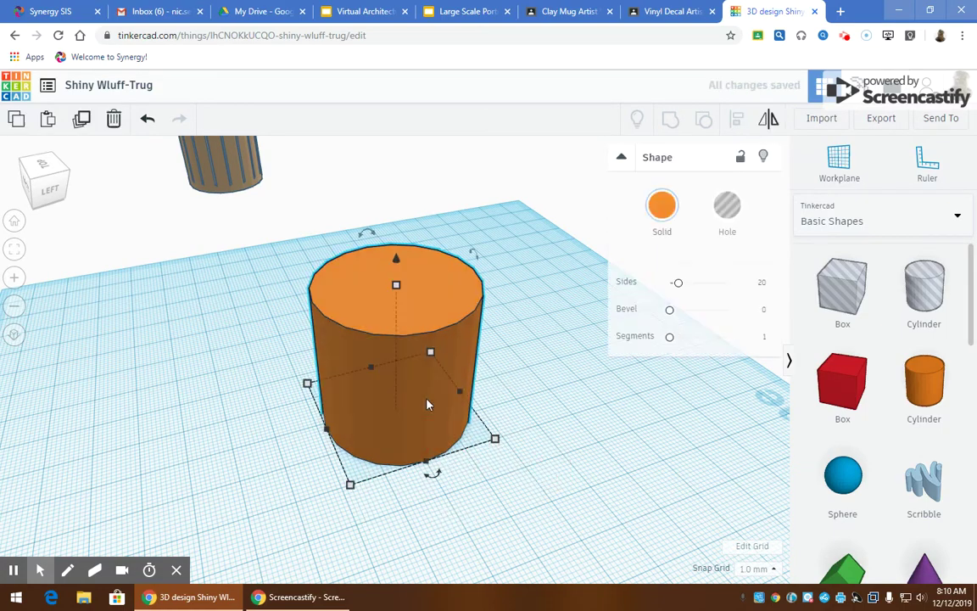
alt+drag(434, 411, 672, 430)
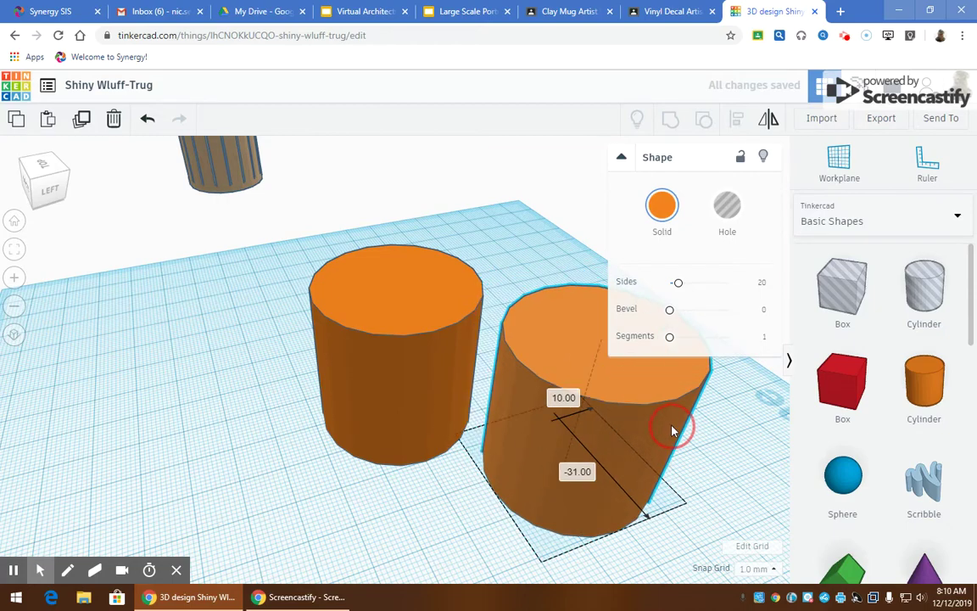
click(16, 250)
click(540, 485)
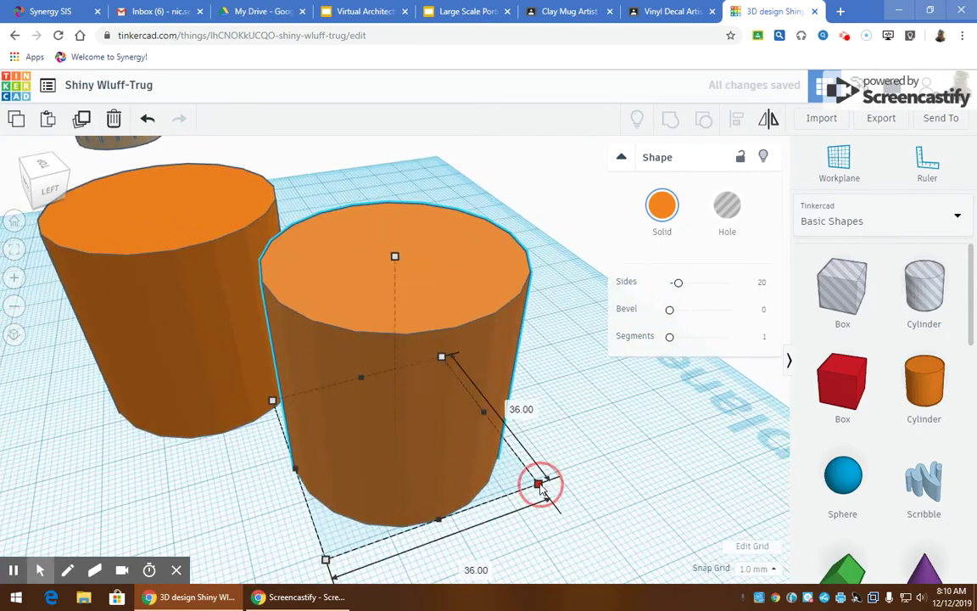
mouse_move(539, 485)
mouse_down()
mouse_move(528, 476)
mouse_move(525, 484)
mouse_up()
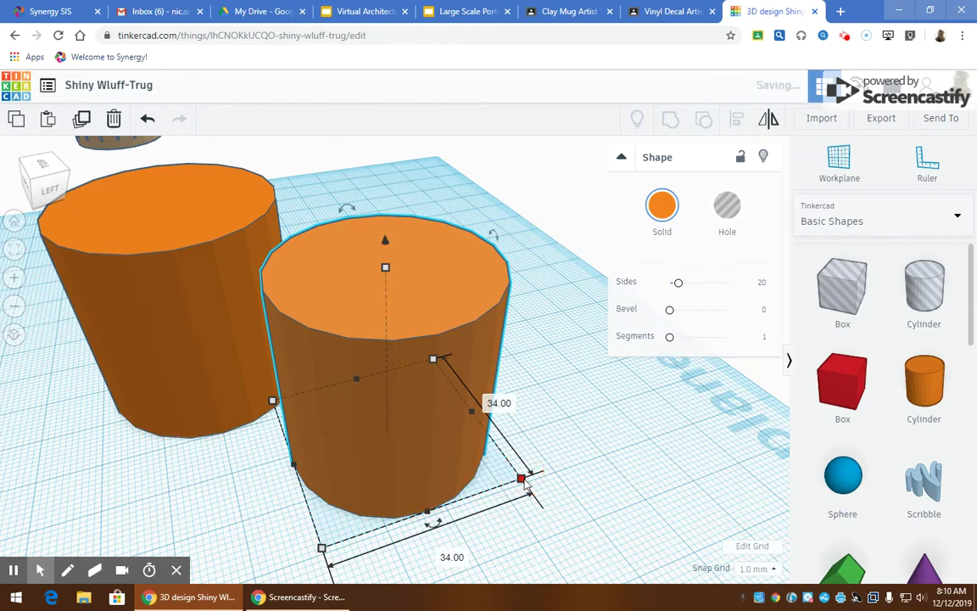
Turn the 34 mm cylinder into a hole, raise it 3 mm, and place it over the orange cylinder
click(729, 204)
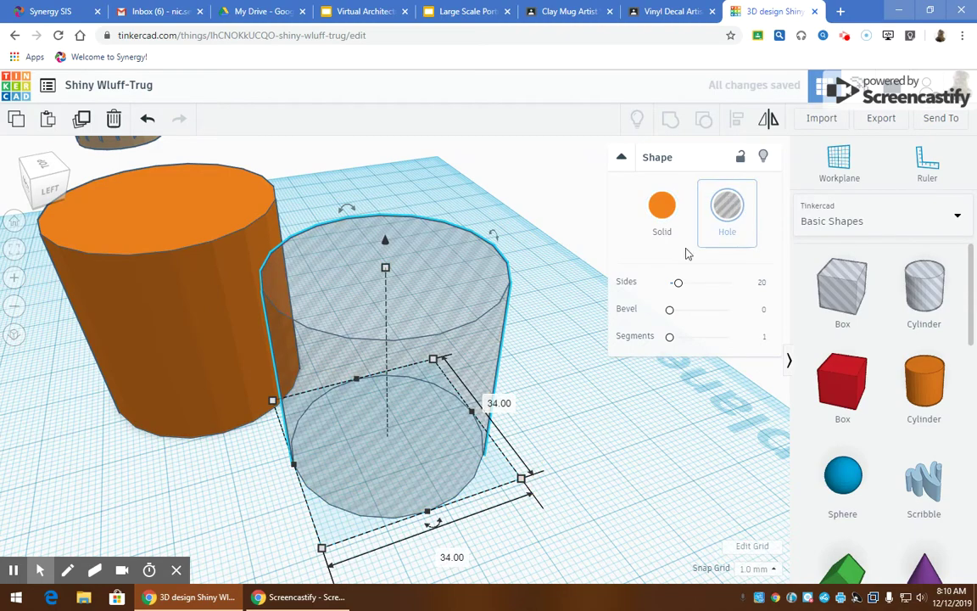
click(629, 476)
drag(429, 415, 256, 354)
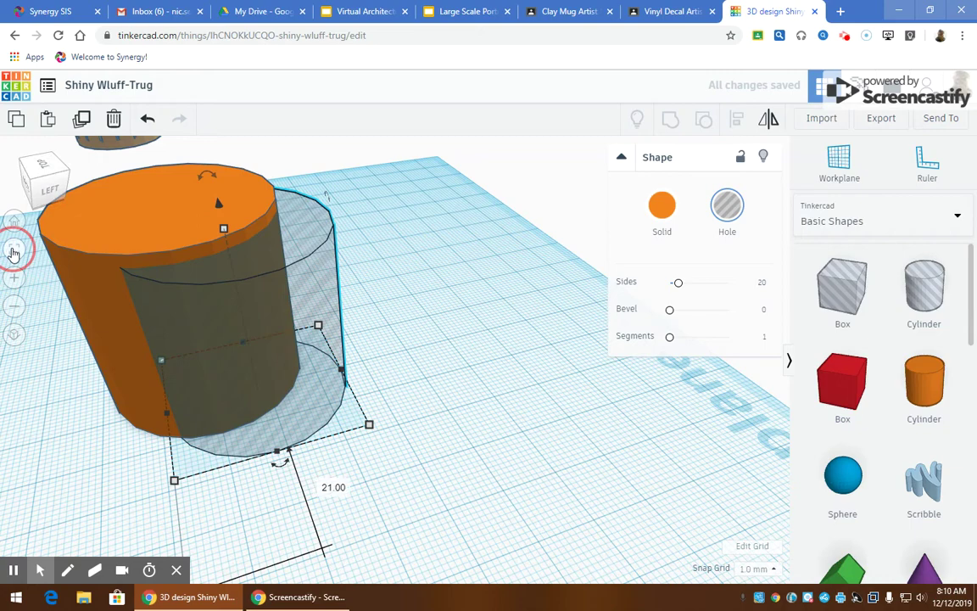
click(14, 250)
drag(395, 239, 395, 207)
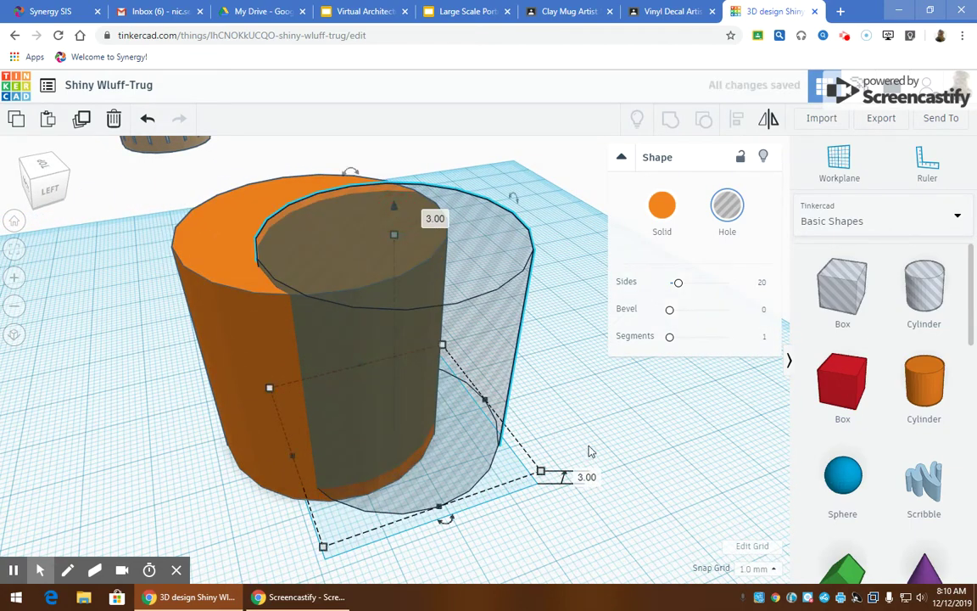
drag(452, 436, 365, 416)
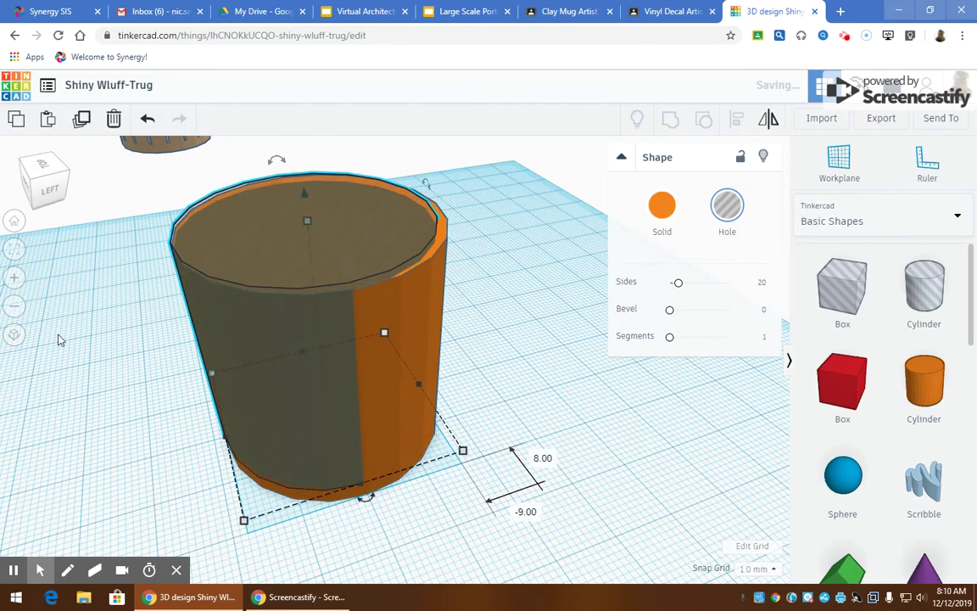
click(38, 174)
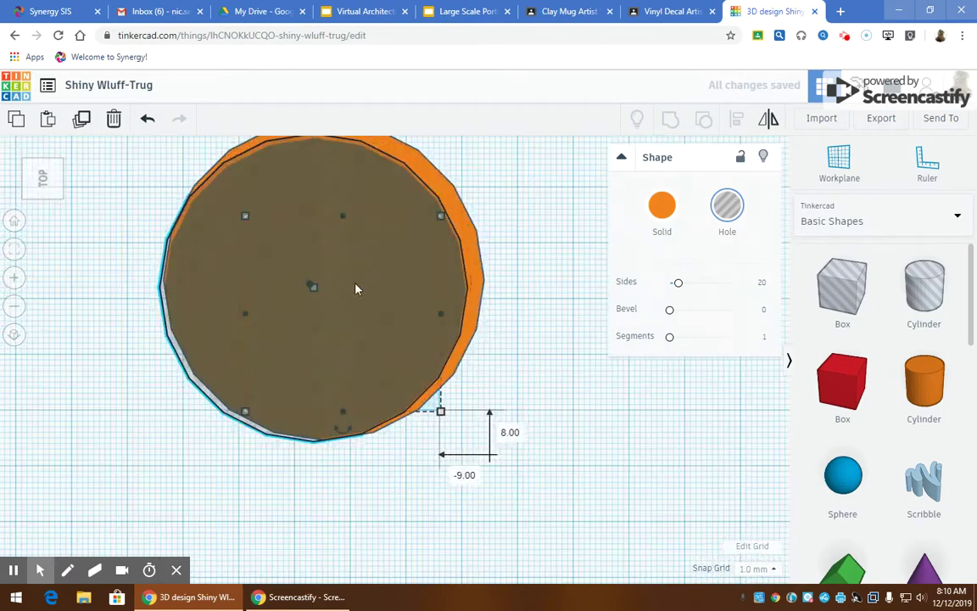
Centre the hole on the 36 mm cylinder with Align, then group them into a hollow cup
drag(165, 170, 523, 475)
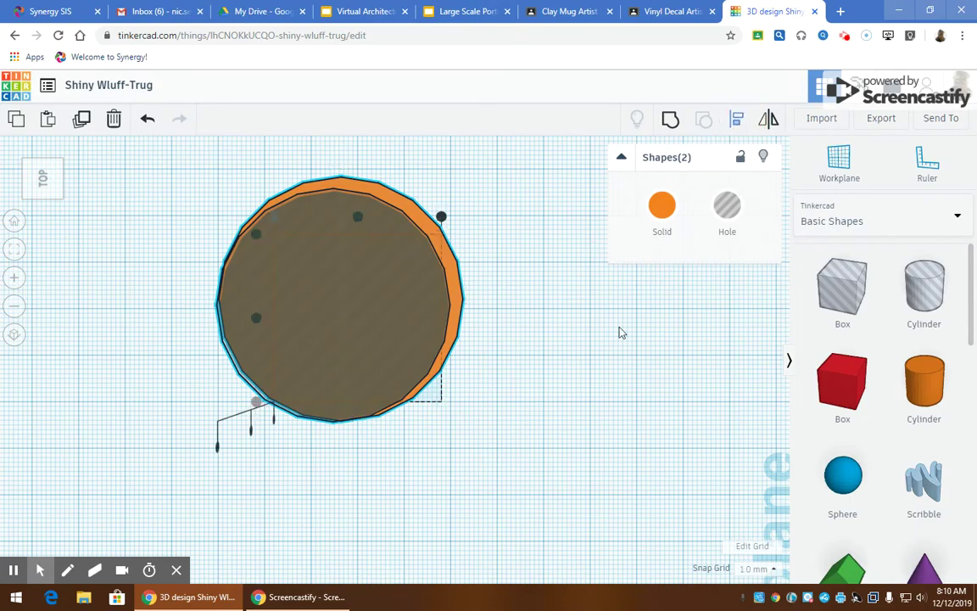
scroll(392, 292, down, 2)
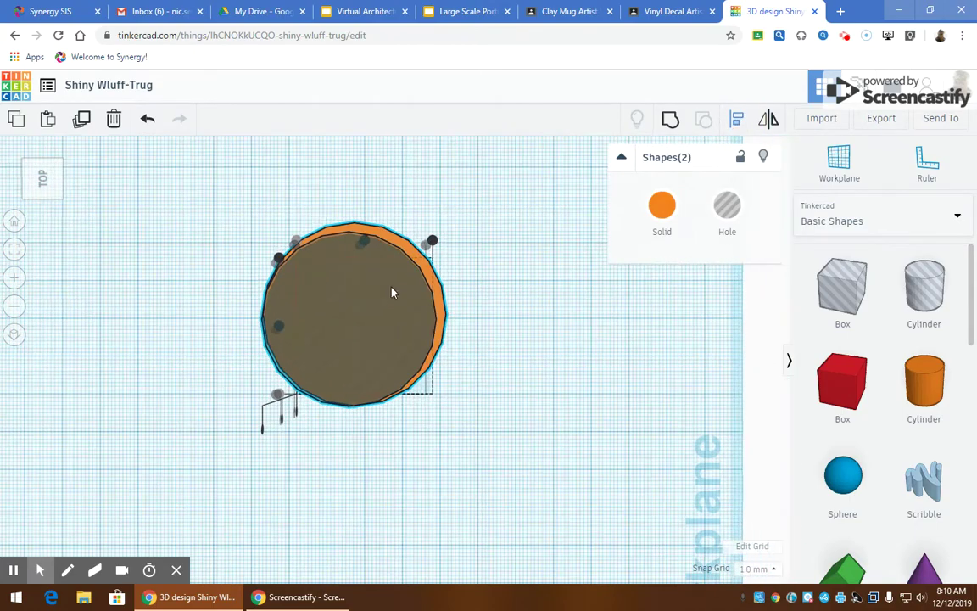
right_drag(559, 343, 322, 332)
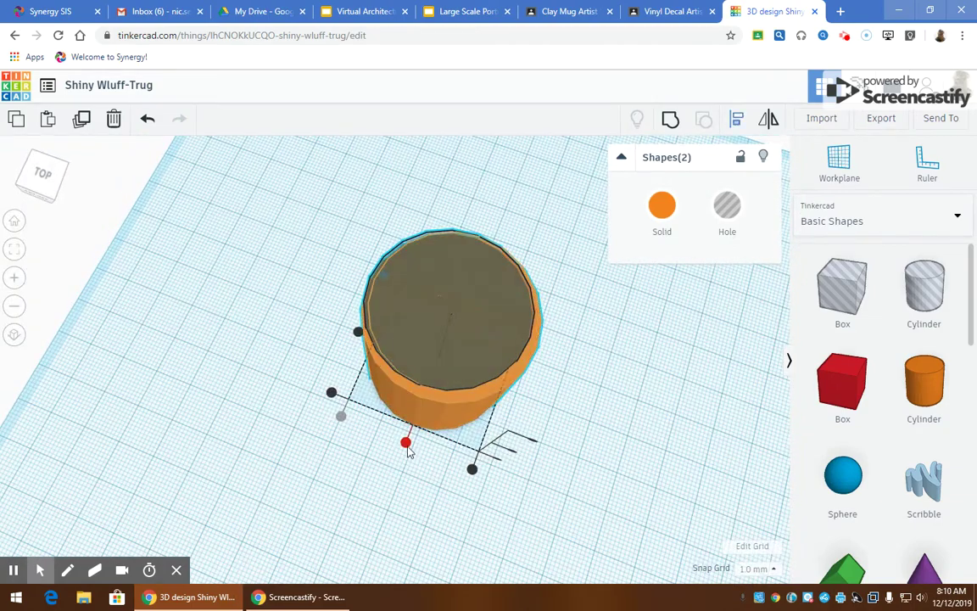
click(406, 442)
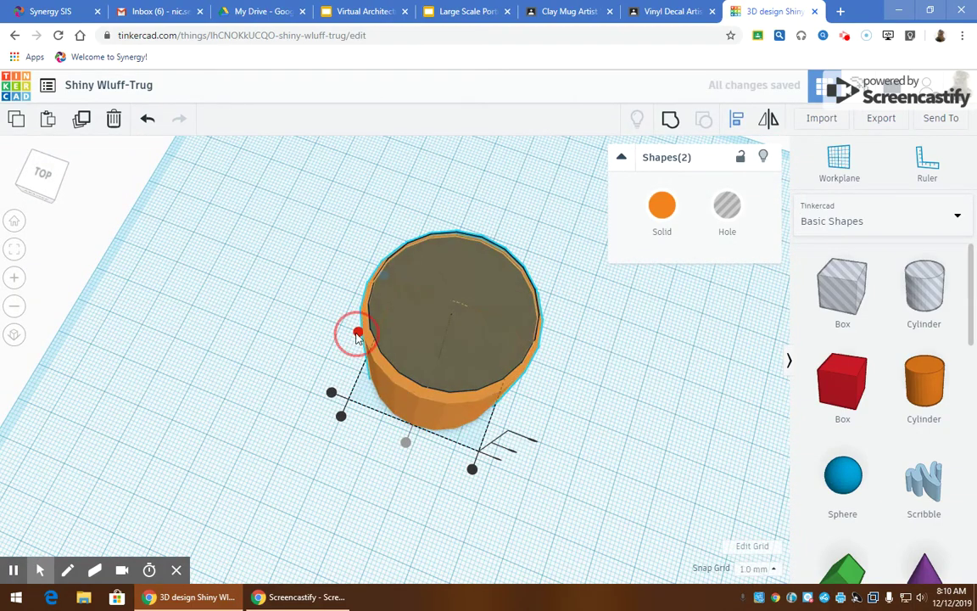
right_drag(608, 379, 373, 408)
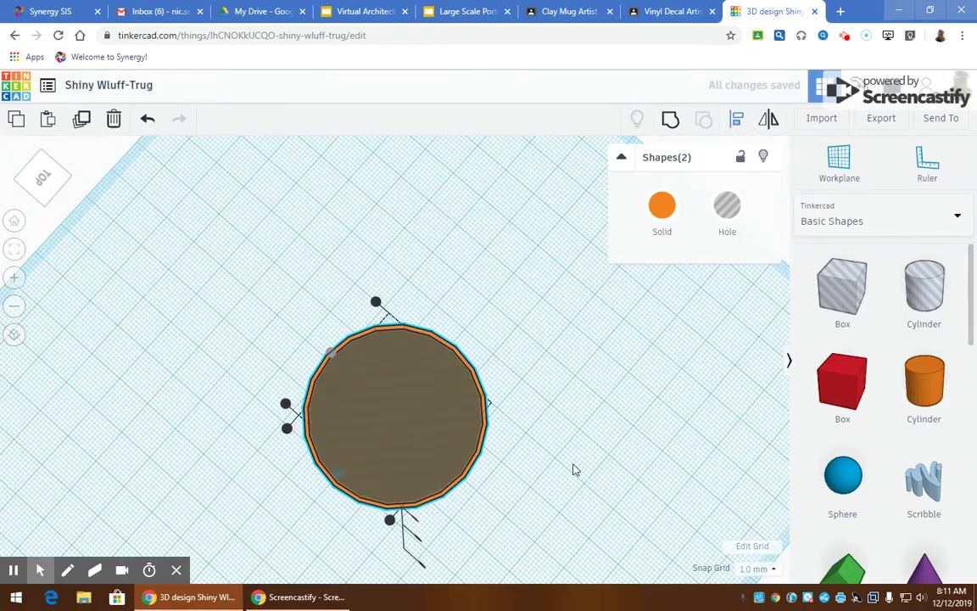
right_drag(574, 468, 388, 368)
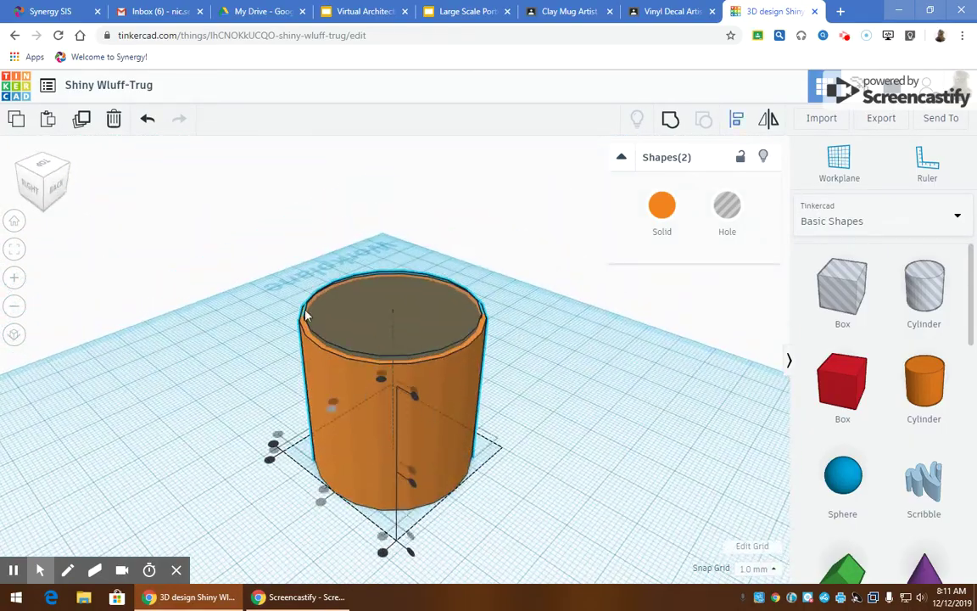
right_drag(564, 455, 482, 374)
right_drag(450, 467, 450, 467)
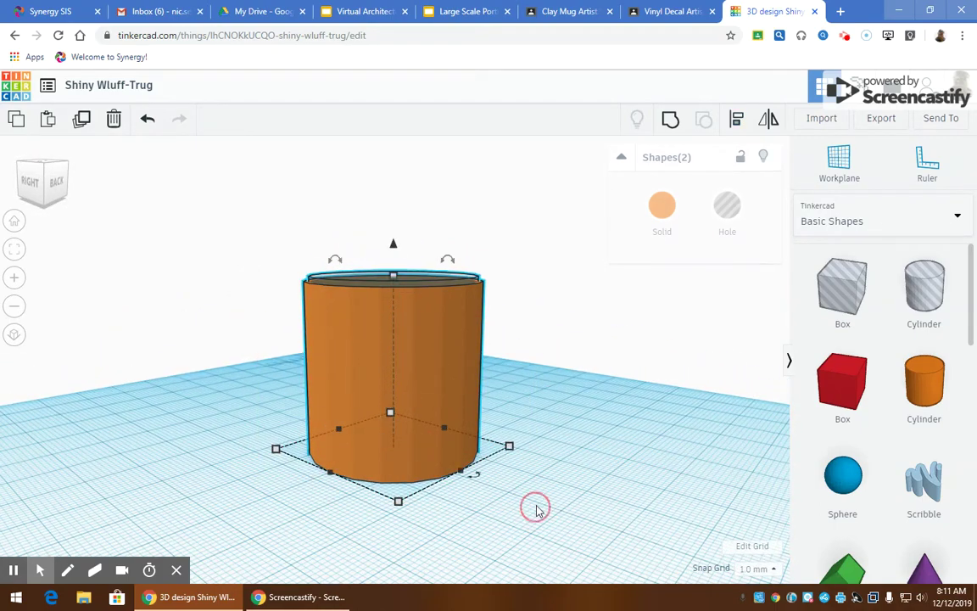
click(669, 122)
right_drag(576, 375, 110, 448)
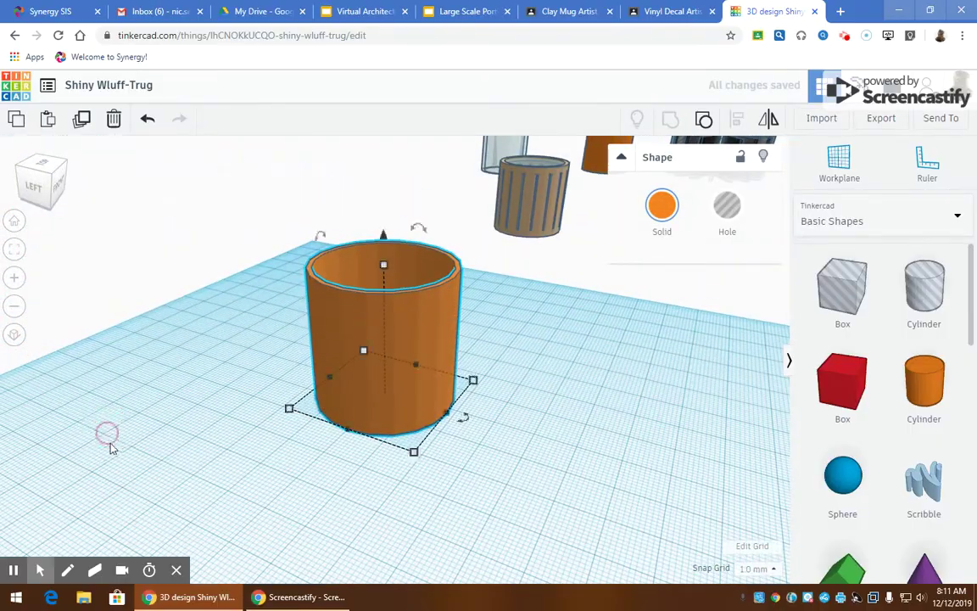
Move the hollow cylinder to the left
click(523, 384)
drag(393, 339, 271, 331)
click(486, 365)
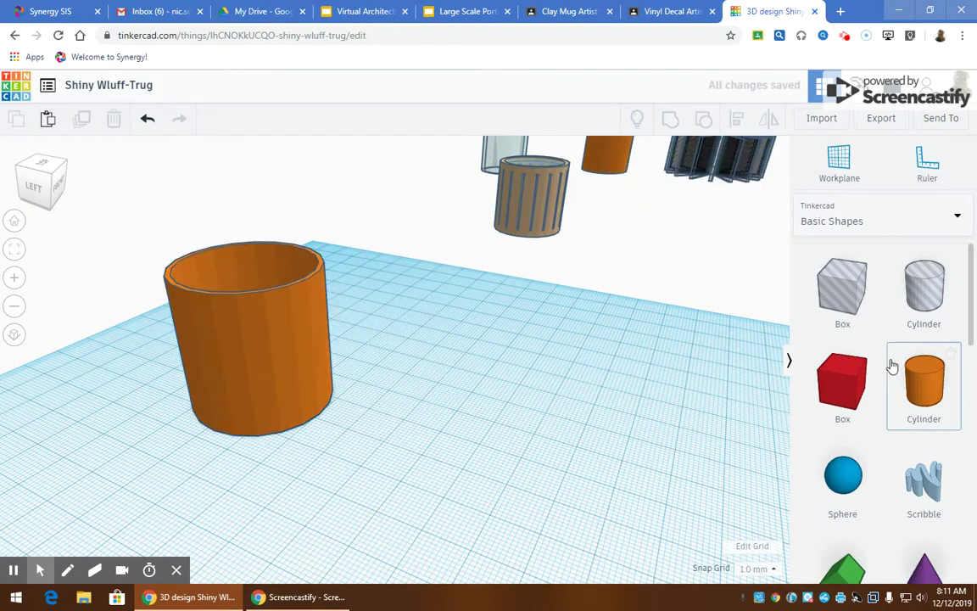
Make a thin box-shaped hole strip and place a duplicate beside it
drag(787, 335, 509, 441)
drag(522, 337, 519, 481)
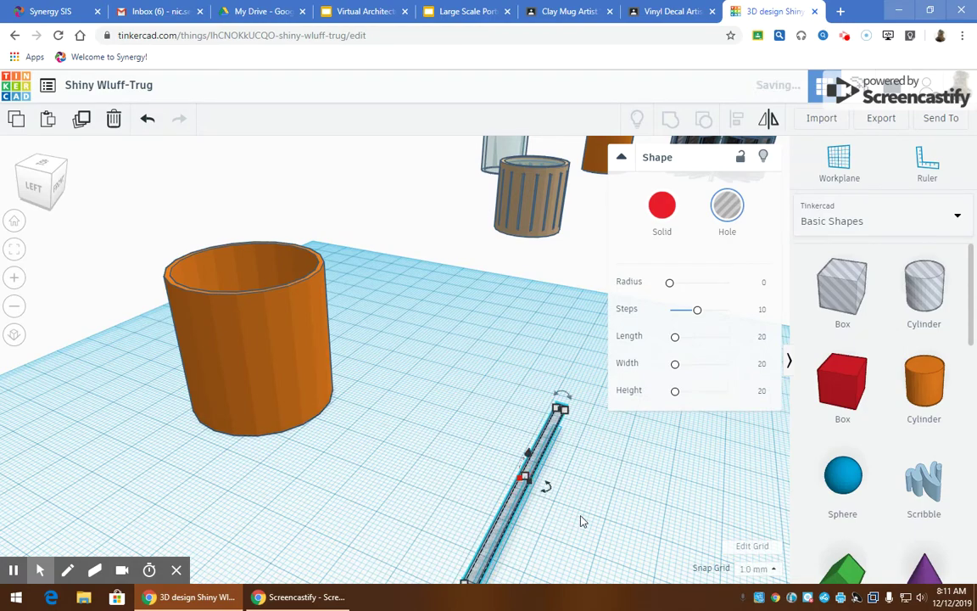
right_drag(581, 519, 552, 506)
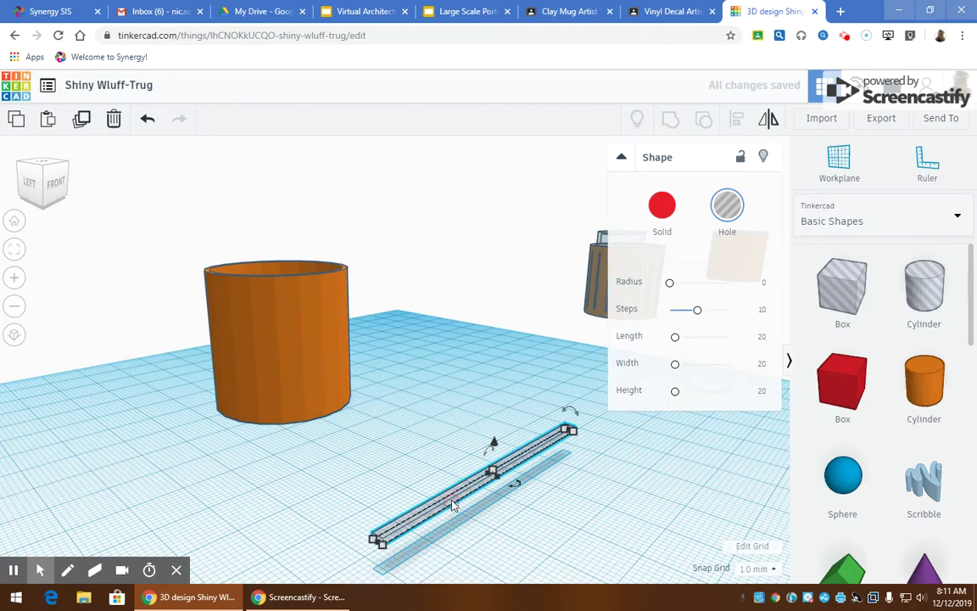
drag(489, 506, 523, 505)
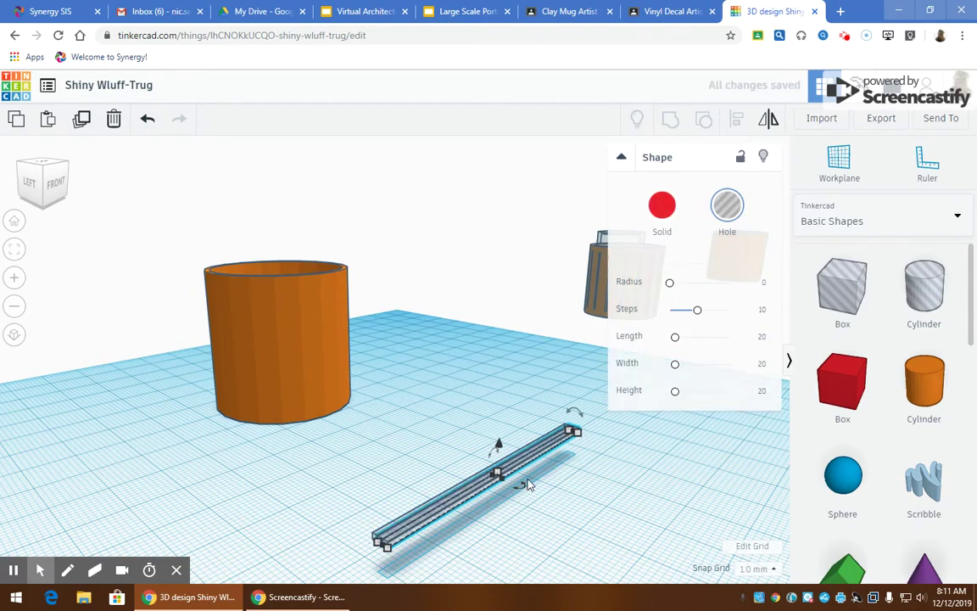
key(ctrl+d)
key(Right)
key(Right)
key(Right)
key(Right)
key(Right)
key(Right)
key(Right)
key(Right)
key(Right)
key(Right)
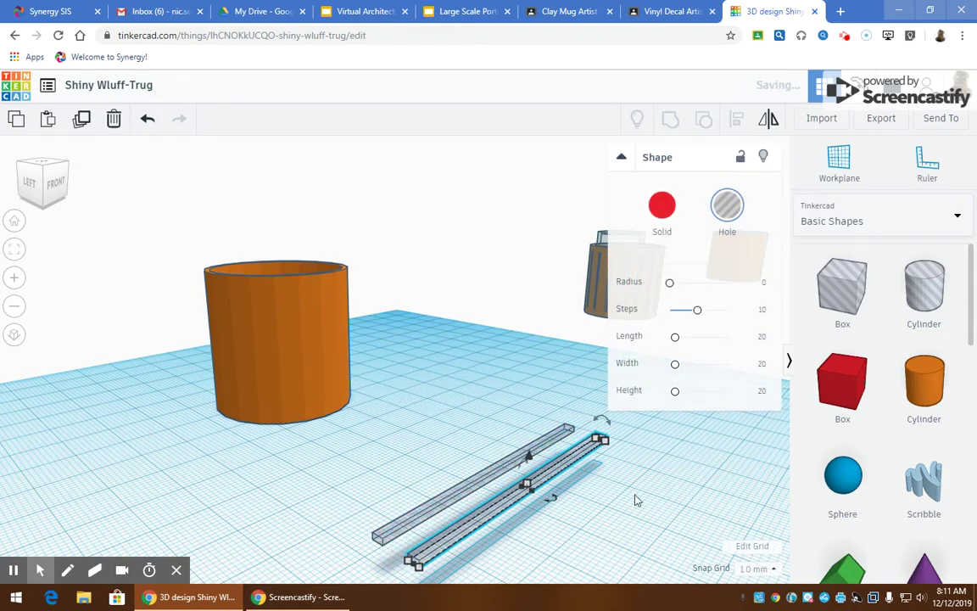
right_drag(633, 527, 624, 543)
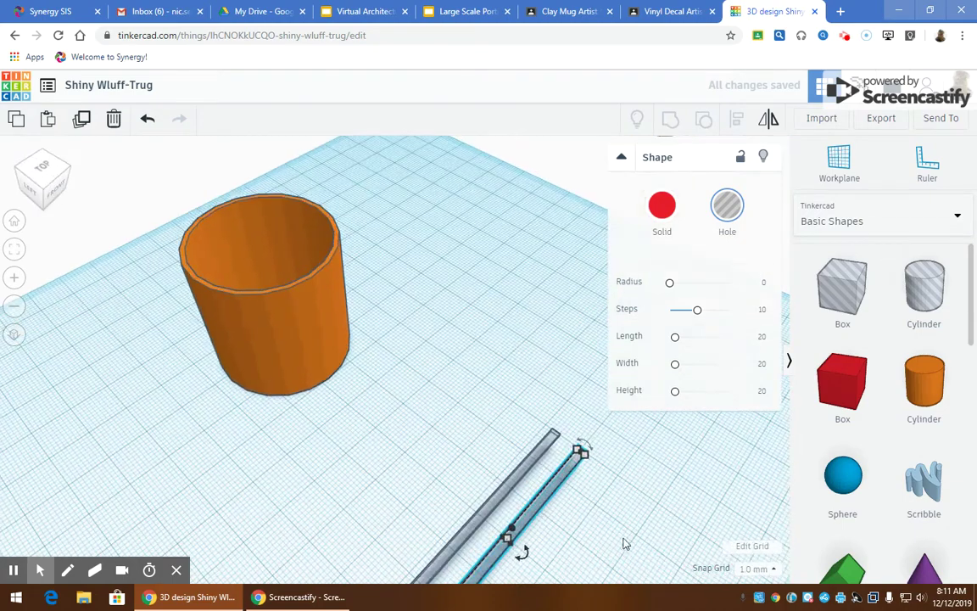
Rotate one strip across the other, centre them with Align, and group them into a cross
click(16, 252)
drag(416, 390, 482, 313)
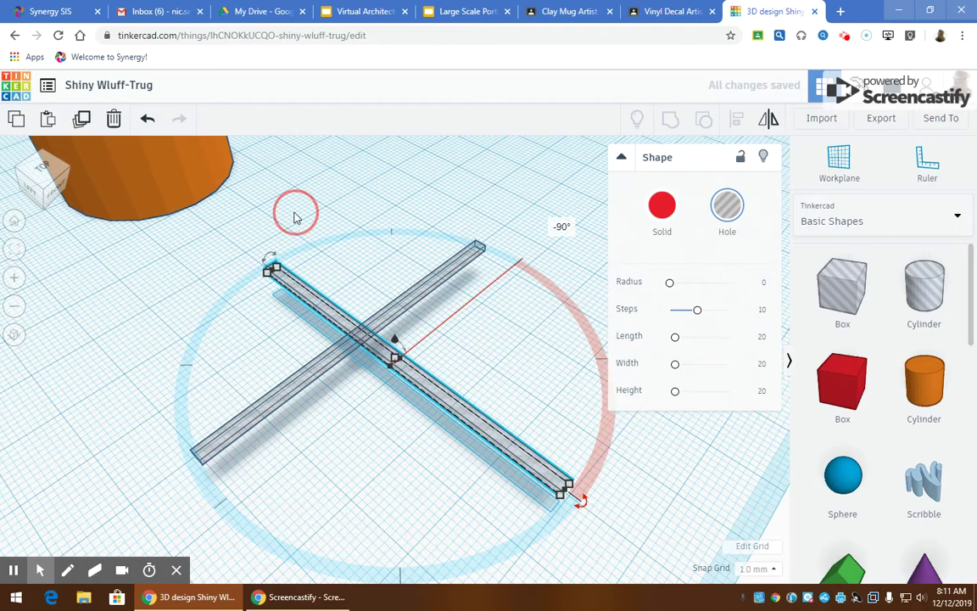
drag(294, 218, 475, 513)
click(739, 120)
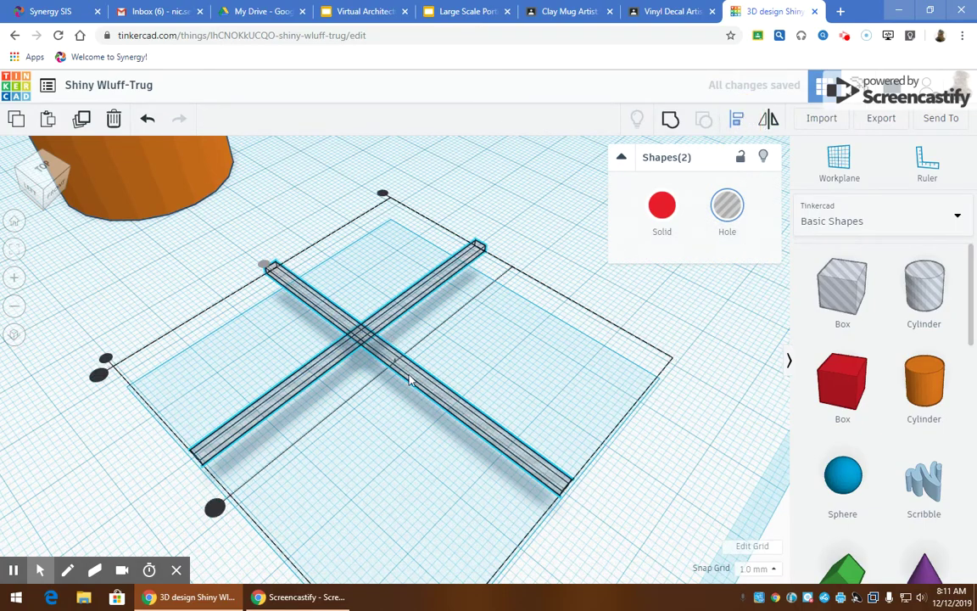
click(215, 507)
click(582, 234)
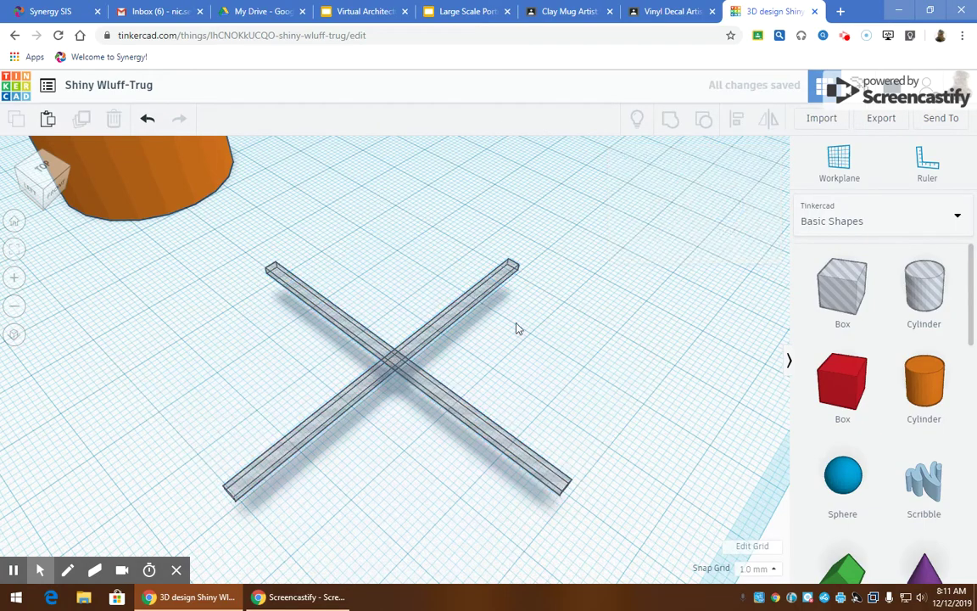
right_drag(516, 328, 546, 420)
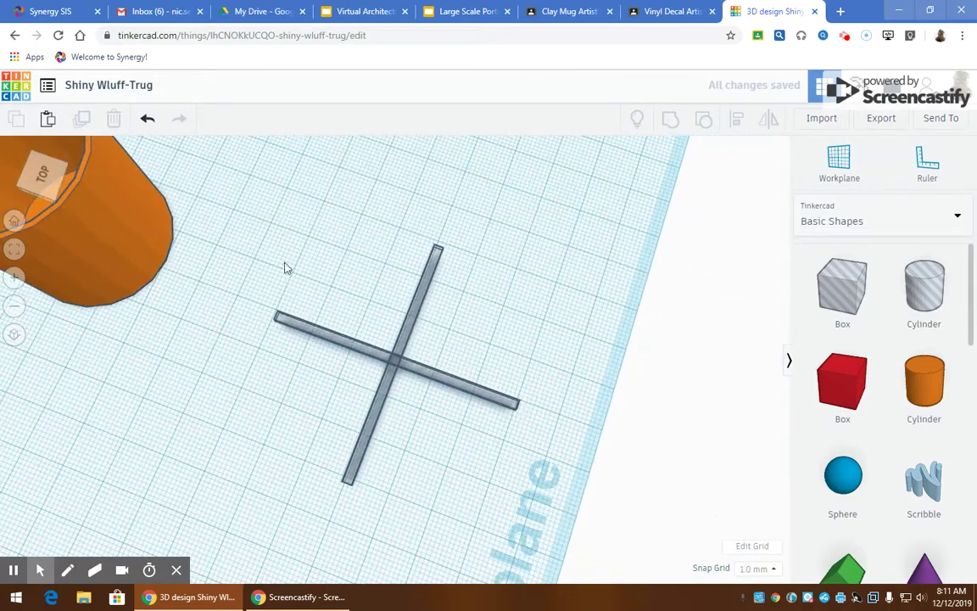
drag(276, 222, 480, 432)
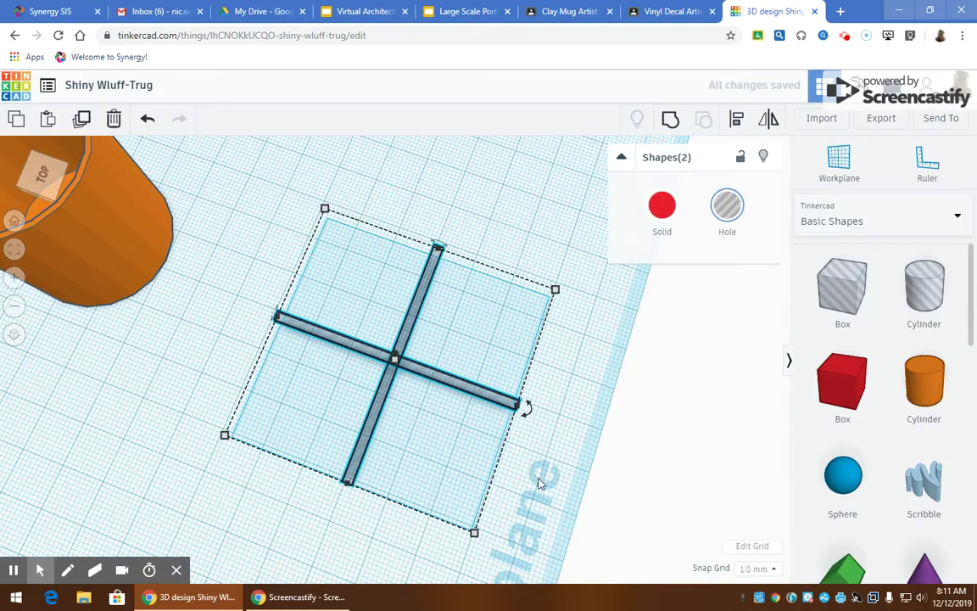
key(ctrl+g)
Duplicate the cross, rotate it -45°, centre both, and group them into an eight-armed star
key(ctrl+d)
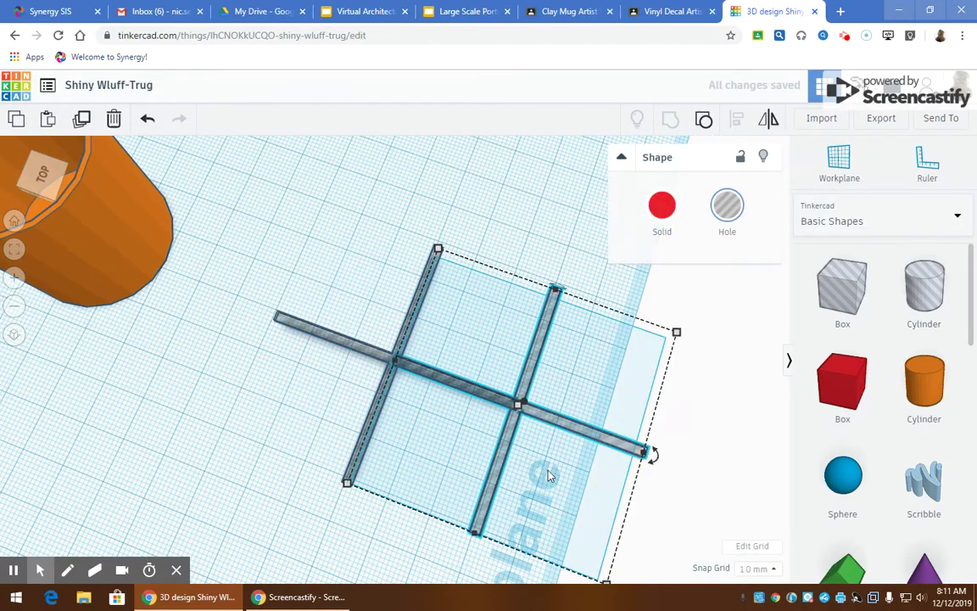
drag(664, 458, 669, 362)
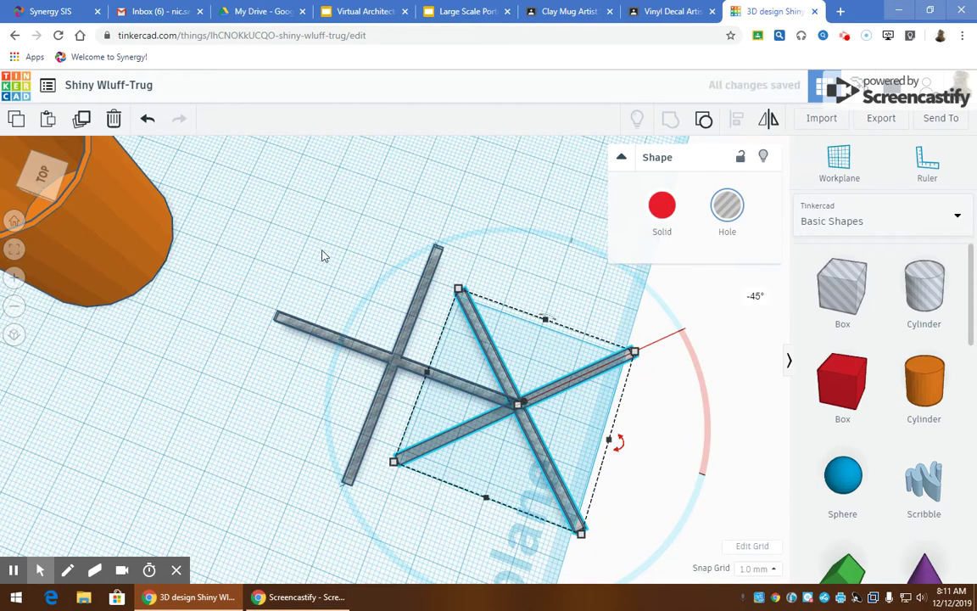
drag(322, 255, 624, 518)
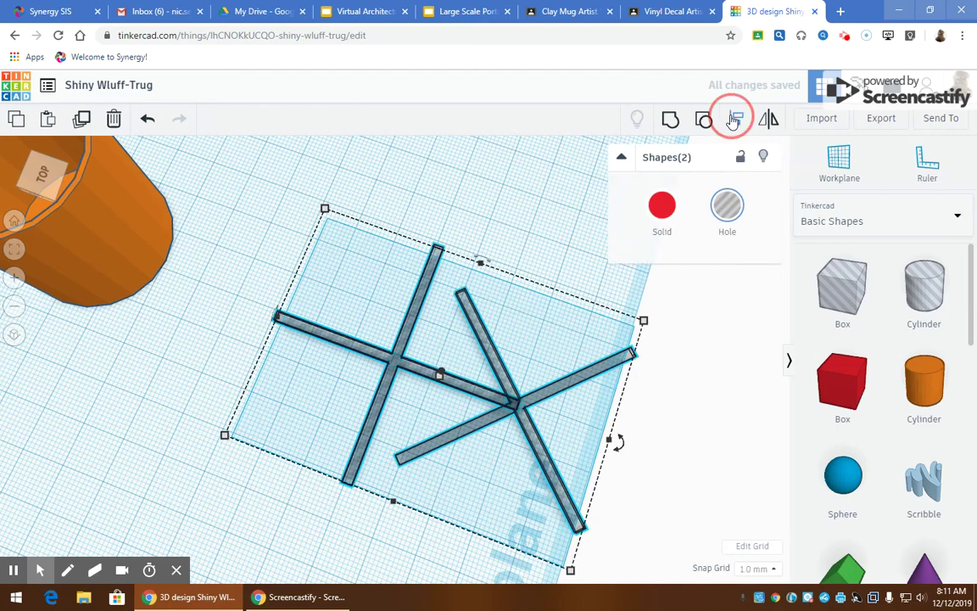
click(734, 119)
click(388, 512)
click(384, 309)
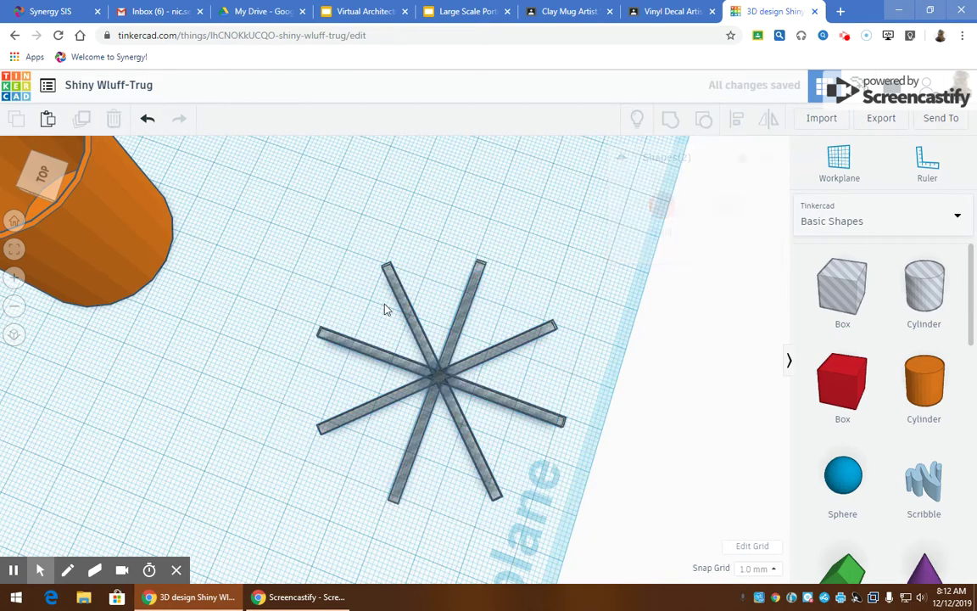
drag(290, 245, 611, 537)
key(ctrl+g)
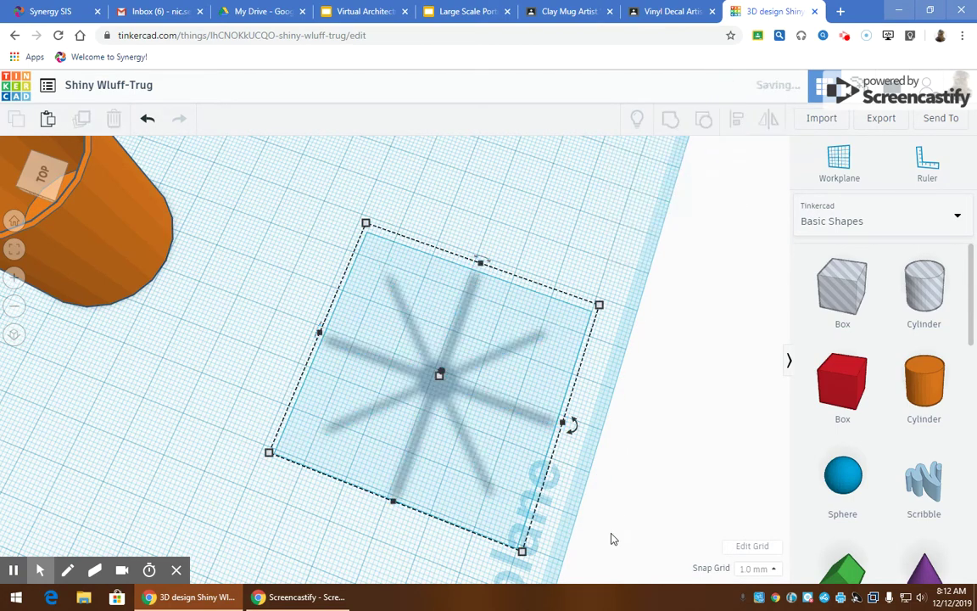
Copy the star, rotate the copy between the original arms, and centre both stars
key(ctrl+c)
key(ctrl+v)
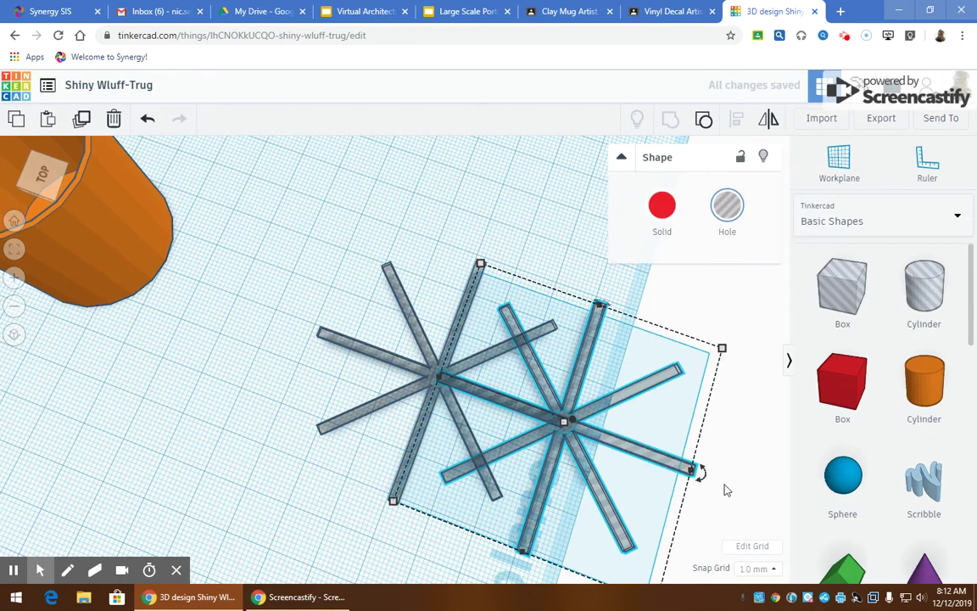
drag(708, 479, 715, 441)
key(ctrl+a)
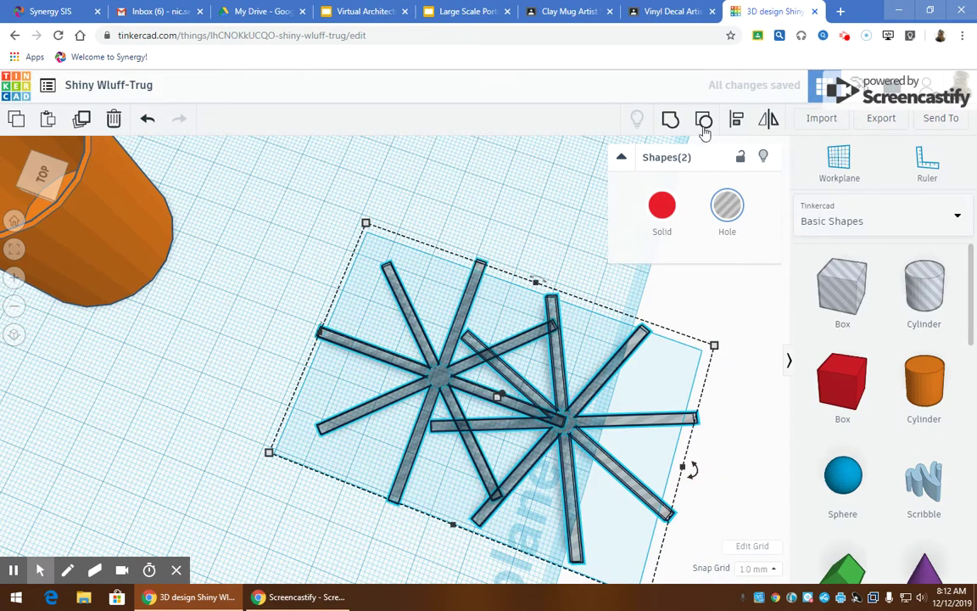
click(735, 121)
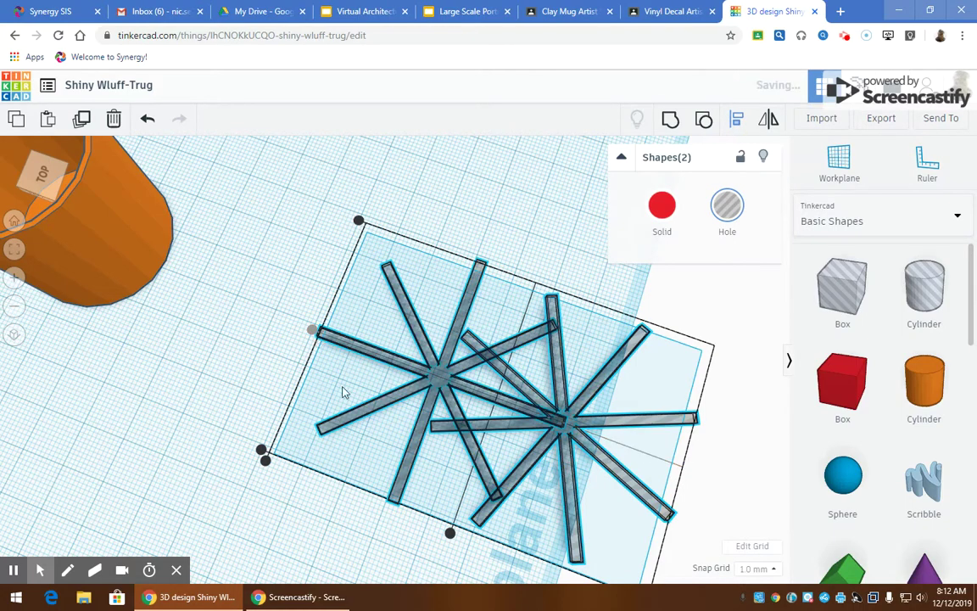
click(450, 532)
click(344, 536)
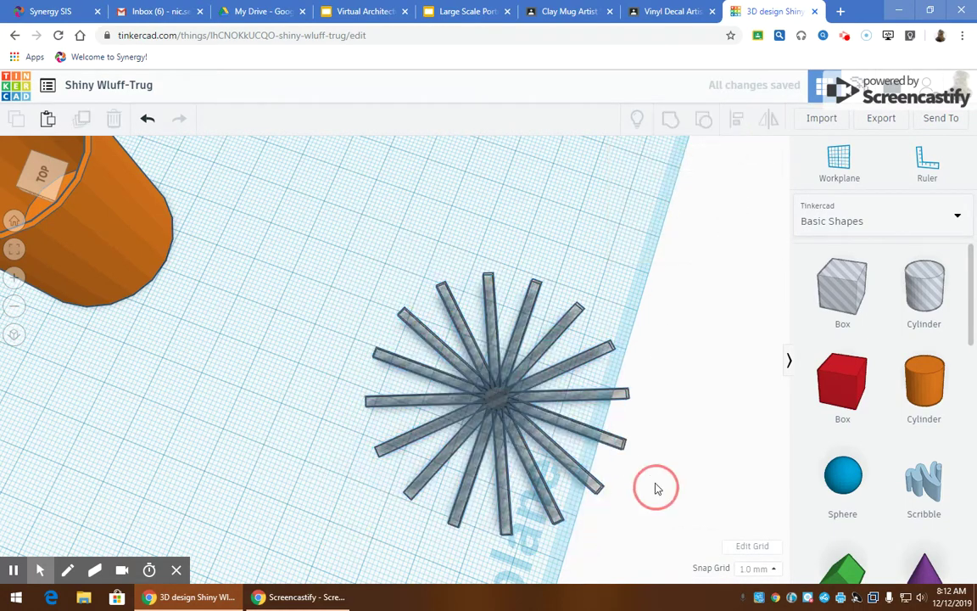
Group both eight-armed stars into a single sixteen-armed hole shape
right_drag(657, 485, 354, 406)
click(353, 406)
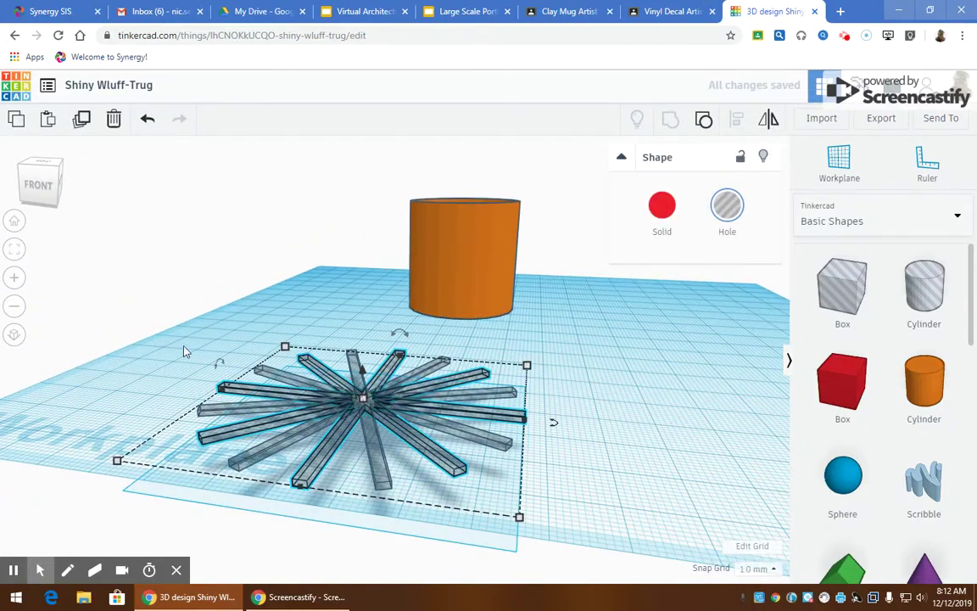
drag(174, 424, 450, 527)
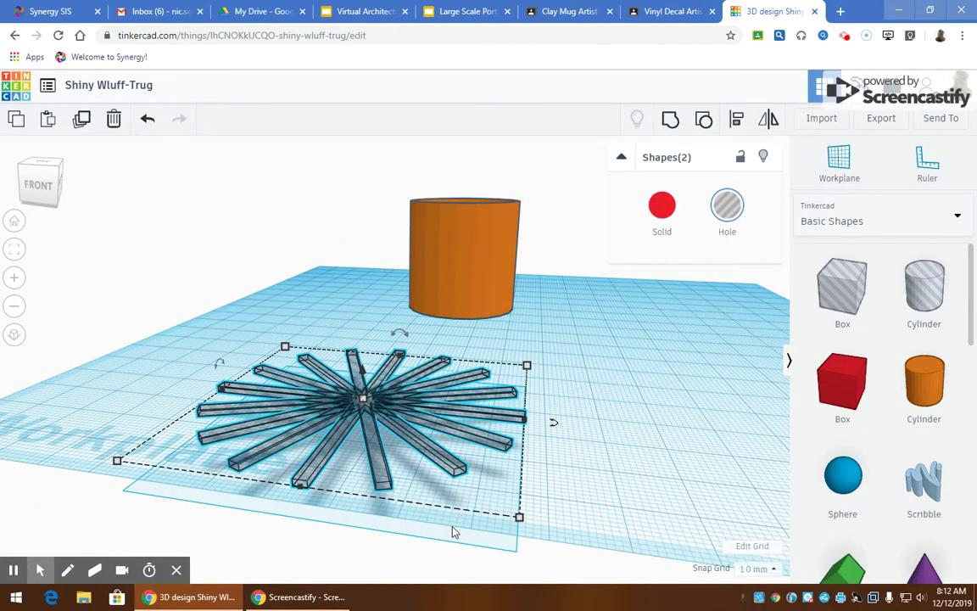
key(ctrl+g)
Place an offset copy of the star and raise it to 14.00 mm
right_drag(186, 413, 541, 424)
alt+drag(541, 424, 712, 365)
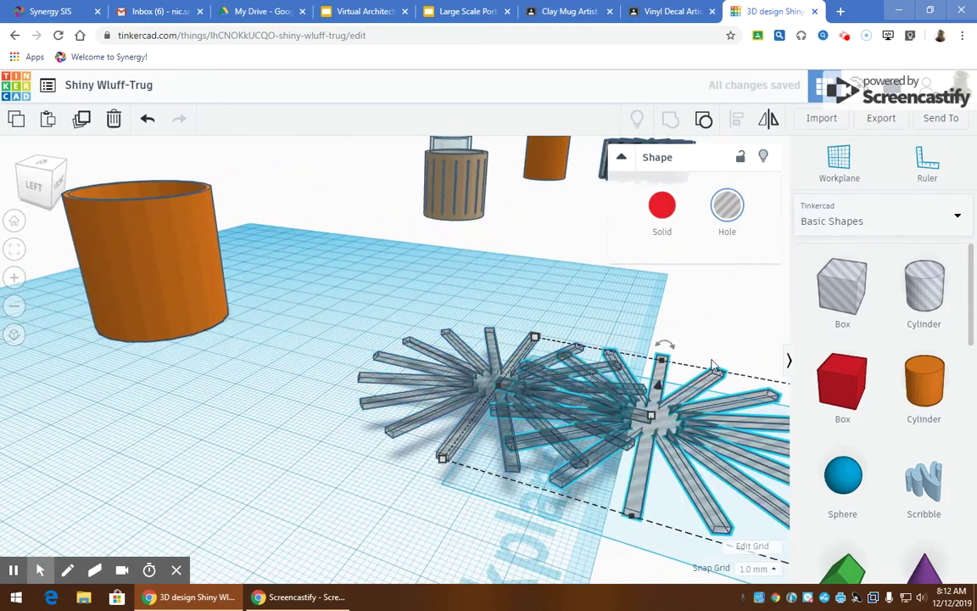
drag(657, 384, 675, 312)
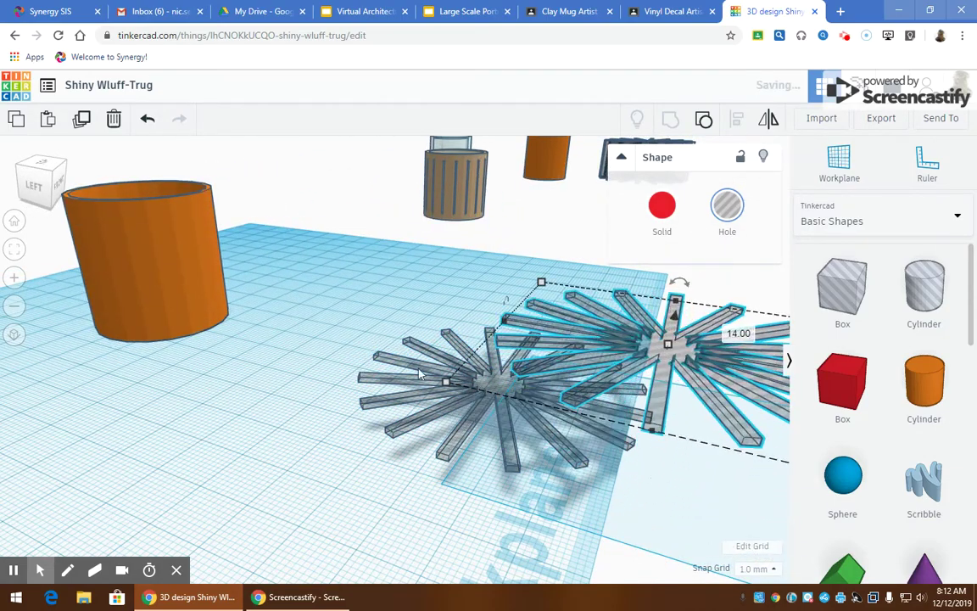
drag(537, 393, 722, 501)
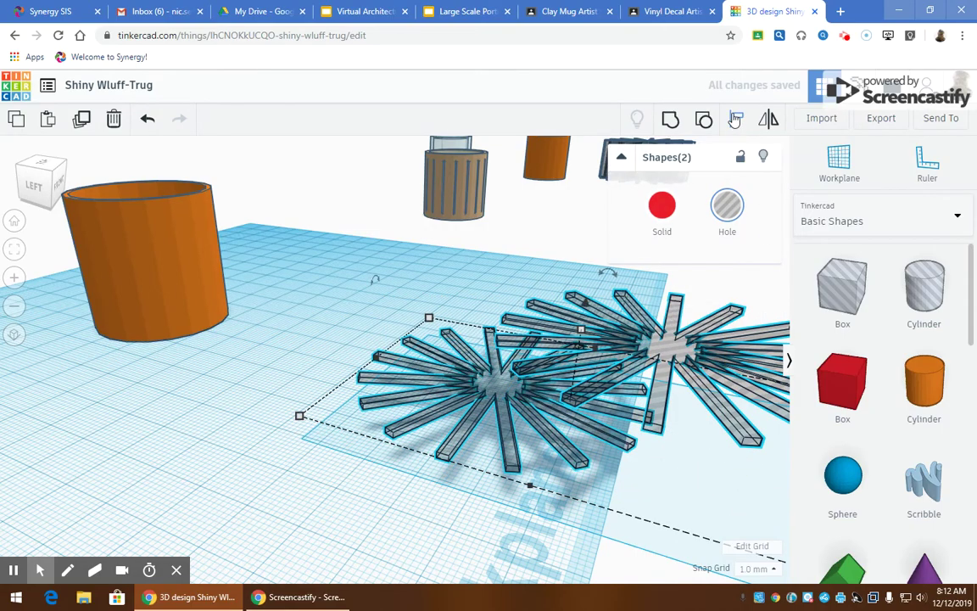
right_drag(528, 505, 434, 543)
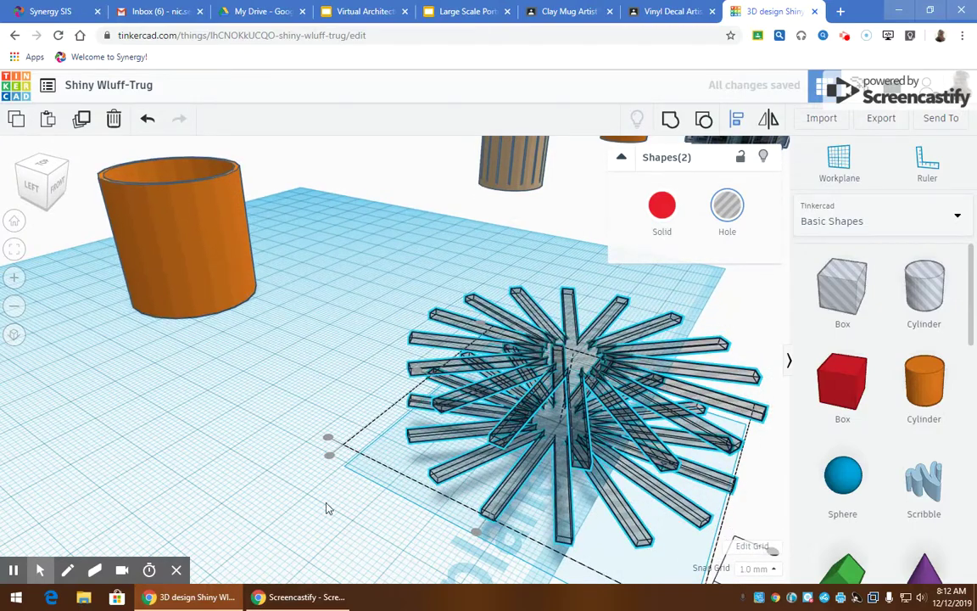
Undo the raised duplicate star, leaving only the original
click(356, 508)
key(ctrl+z)
key(ctrl+z)
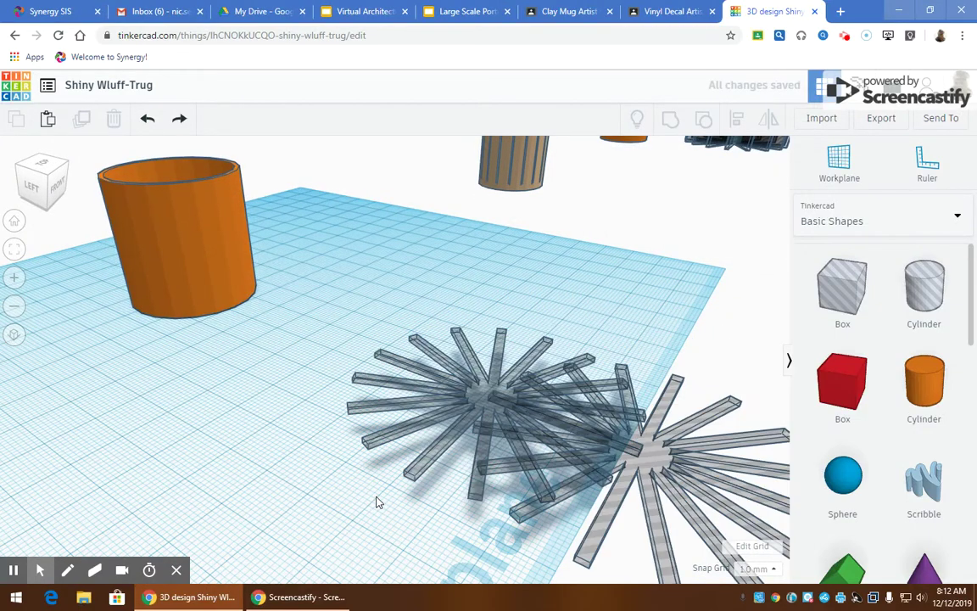
key(ctrl+z)
click(503, 398)
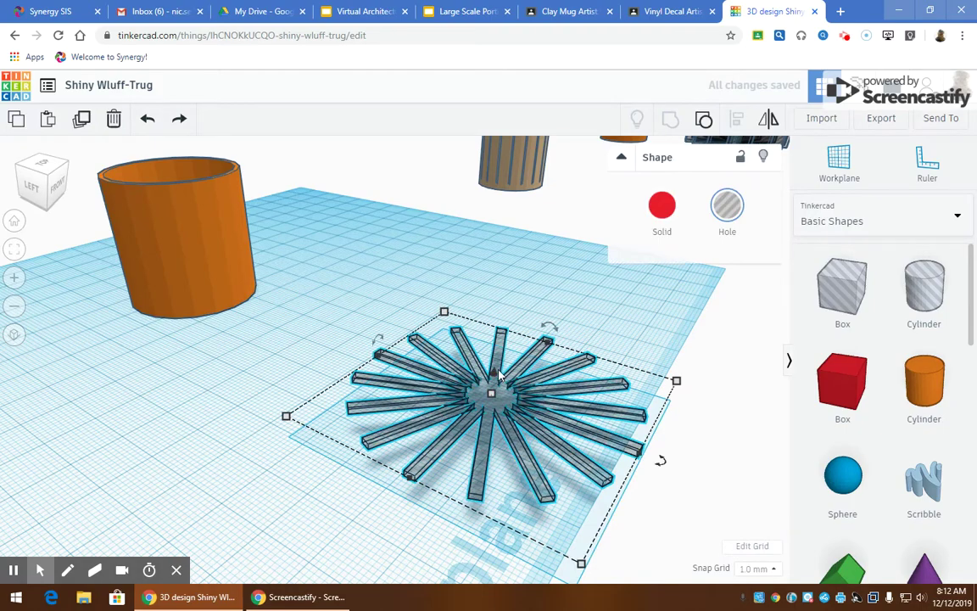
key(ctrl+y)
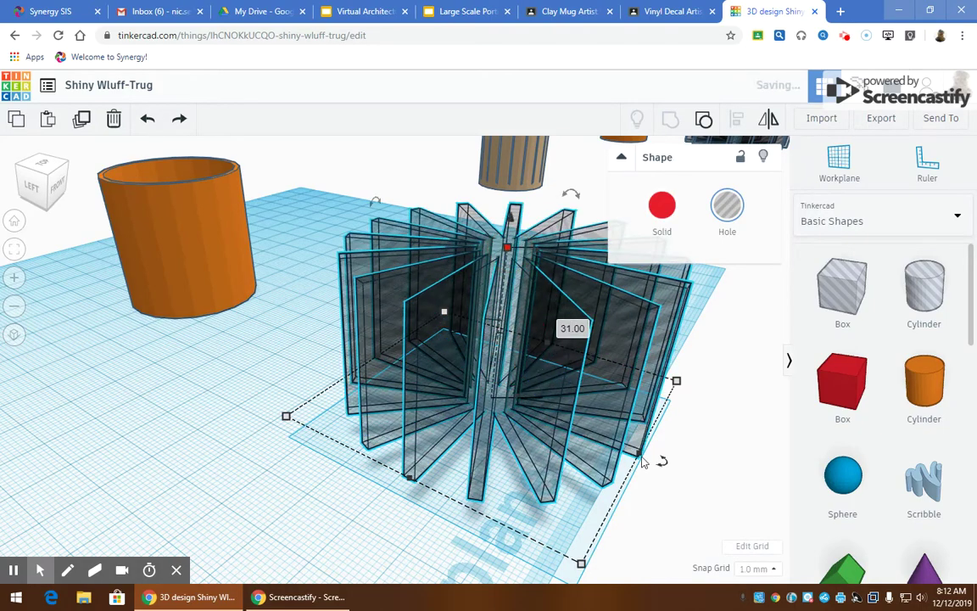
Stretch the star to 31.00 mm tall and move it over the orange cylinder
click(689, 473)
right_drag(688, 473, 377, 358)
drag(377, 358, 472, 203)
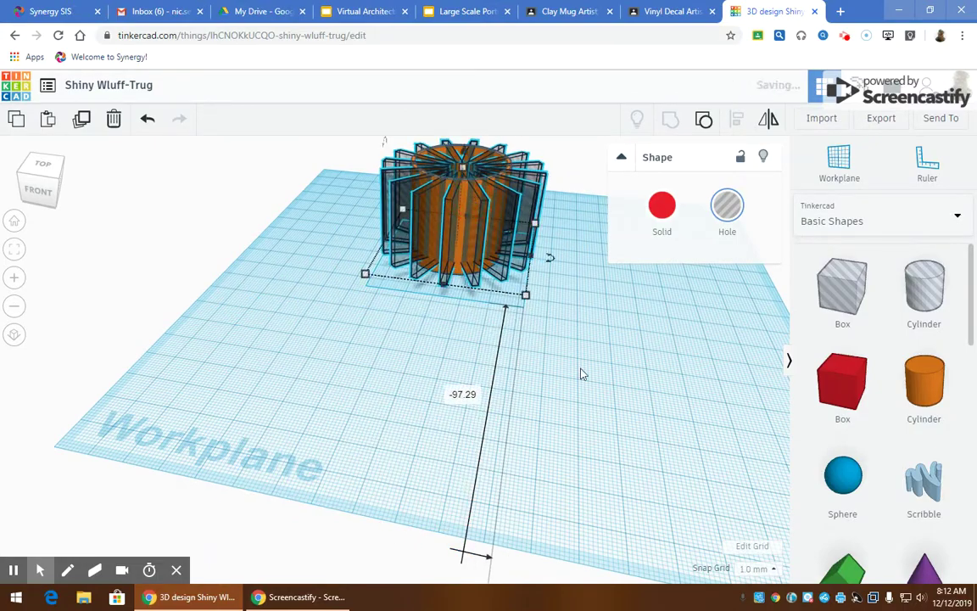
right_drag(472, 203, 511, 346)
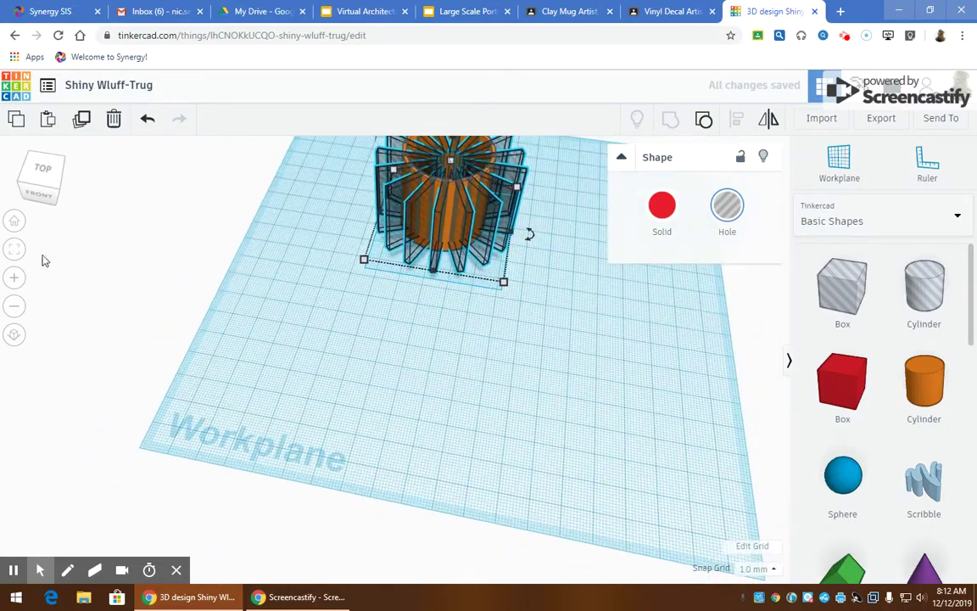
click(12, 249)
right_drag(560, 415, 408, 293)
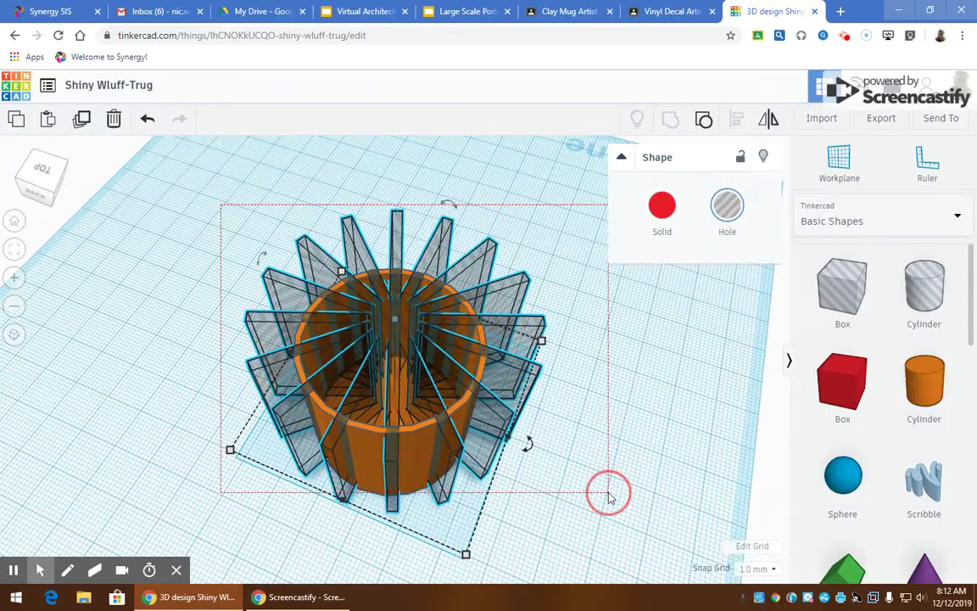
Centre the 31.00 mm fin star on the orange cylinder with Align
drag(607, 496, 607, 496)
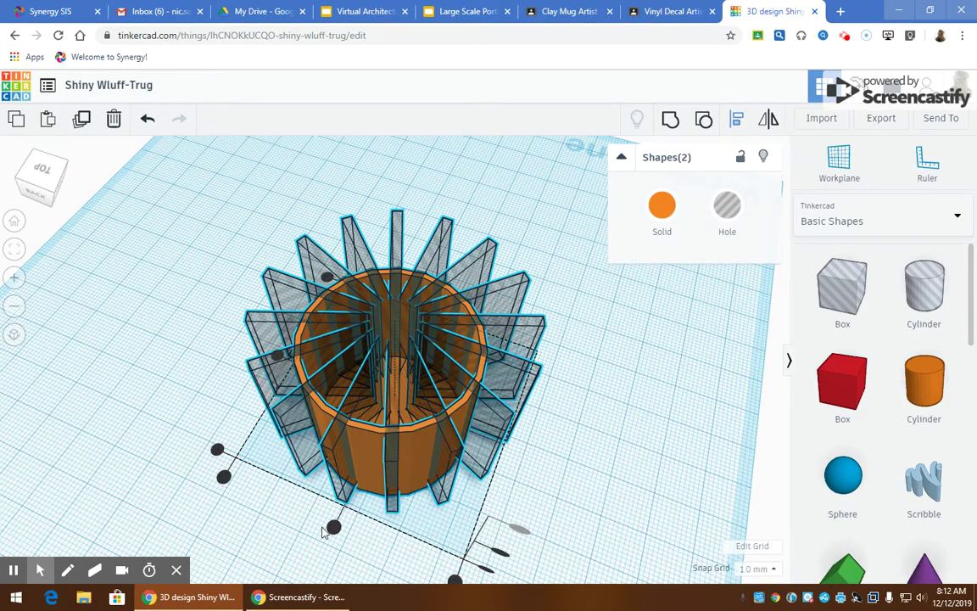
drag(334, 527, 337, 517)
right_drag(282, 367, 430, 279)
Lower the orange cylinder to -2.00 mm, then select it with the fins
click(649, 486)
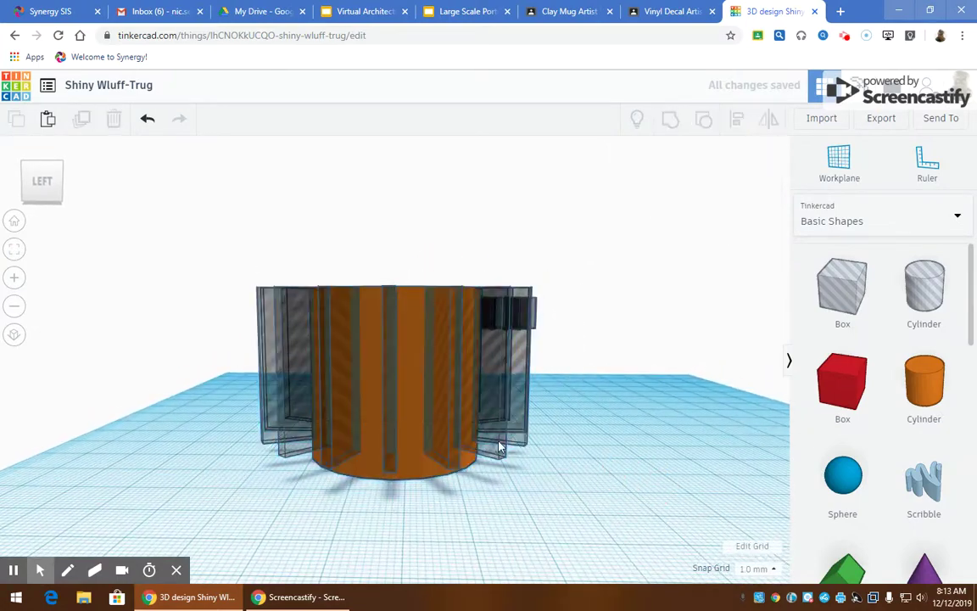
click(444, 436)
drag(394, 254, 395, 268)
mouse_move(584, 461)
right_down()
mouse_move(578, 434)
mouse_move(576, 457)
mouse_move(641, 443)
mouse_move(389, 515)
mouse_move(586, 473)
right_up()
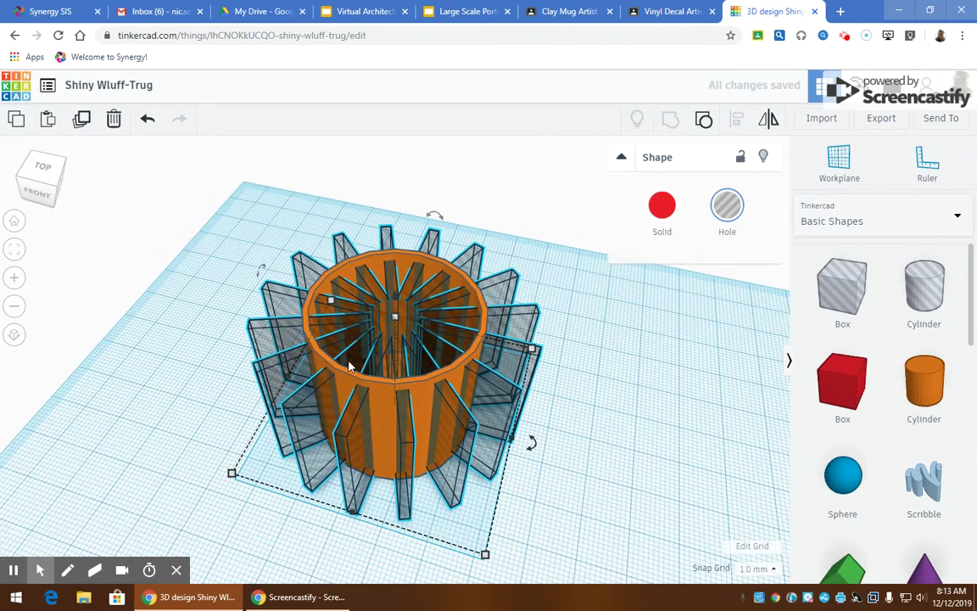
drag(226, 218, 637, 560)
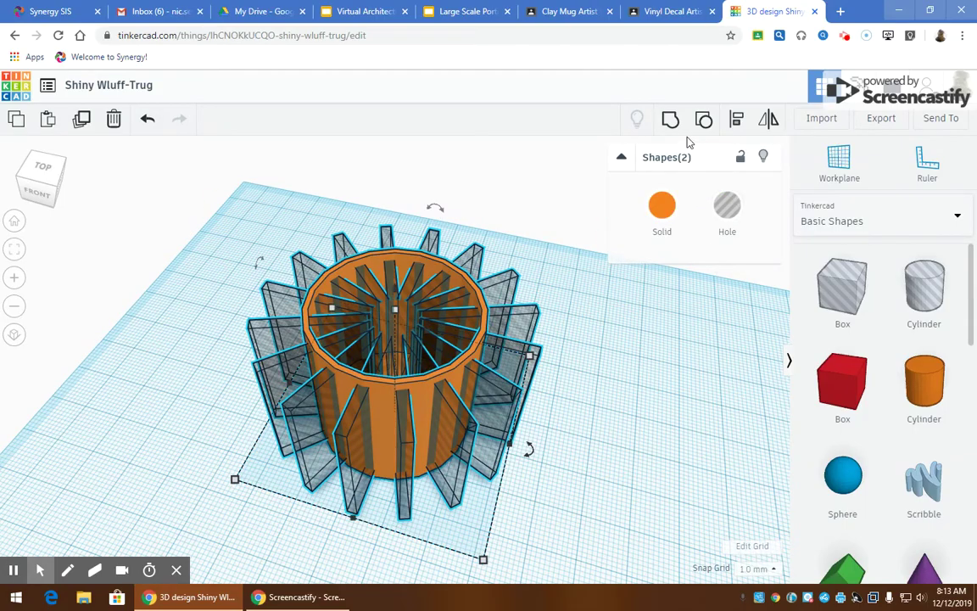
Group the hole fins with the cylinder to cut the slots, then orbit to inspect the result
click(576, 408)
right_drag(575, 407, 454, 433)
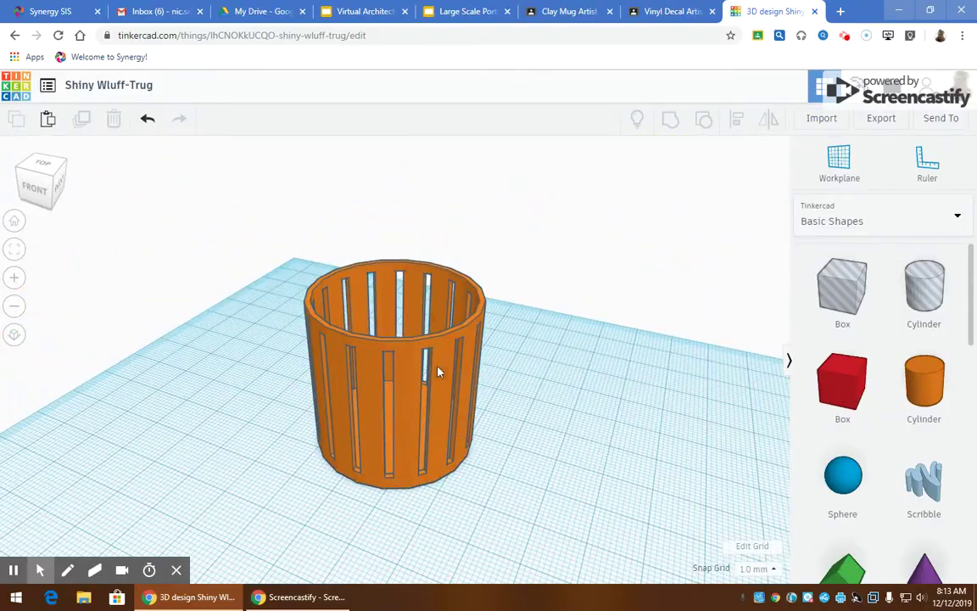
right_drag(555, 464, 454, 445)
Ungroup the slotted cylinder and move the plain orange cylinder away from the fins
click(455, 447)
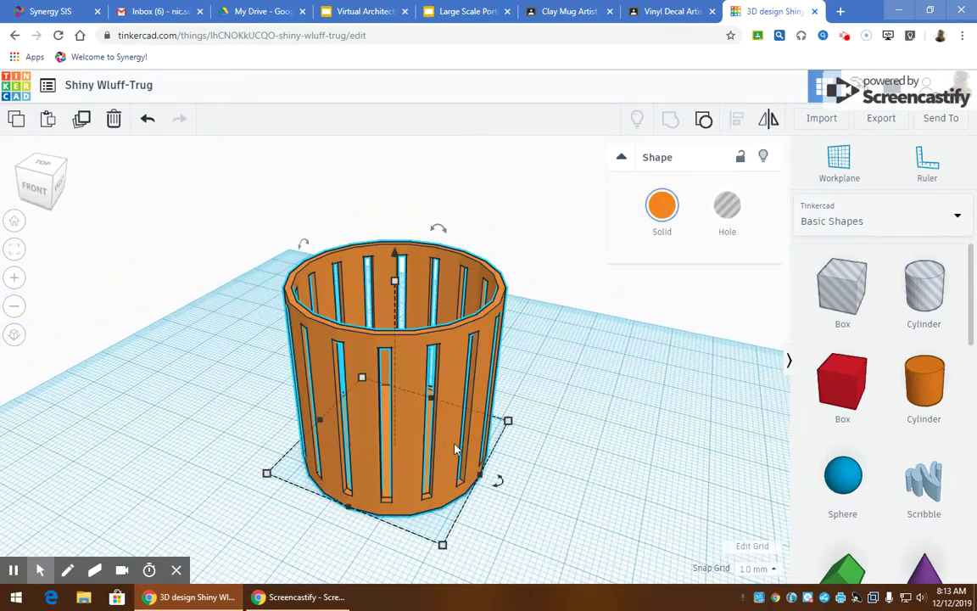
click(704, 122)
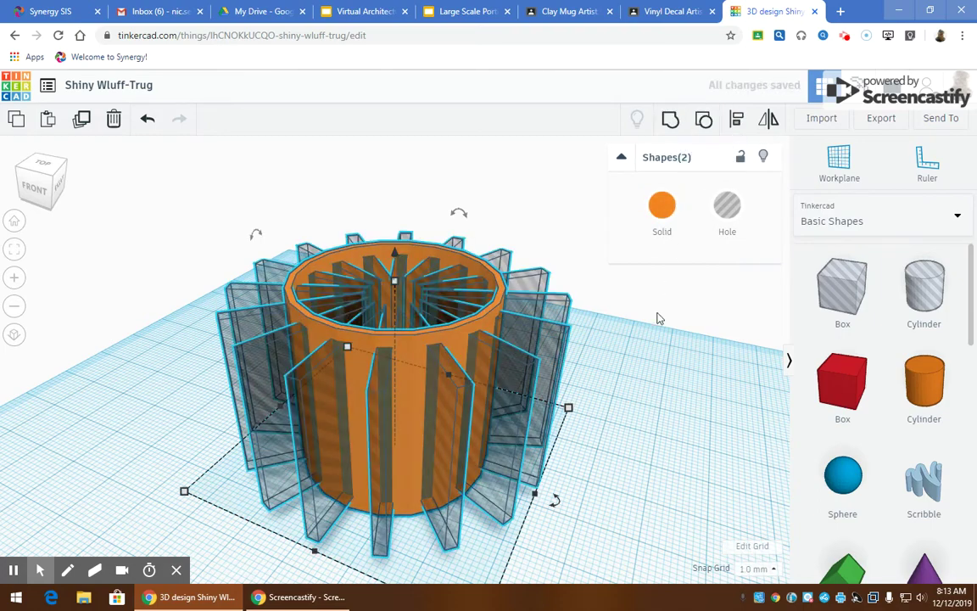
click(669, 397)
click(413, 378)
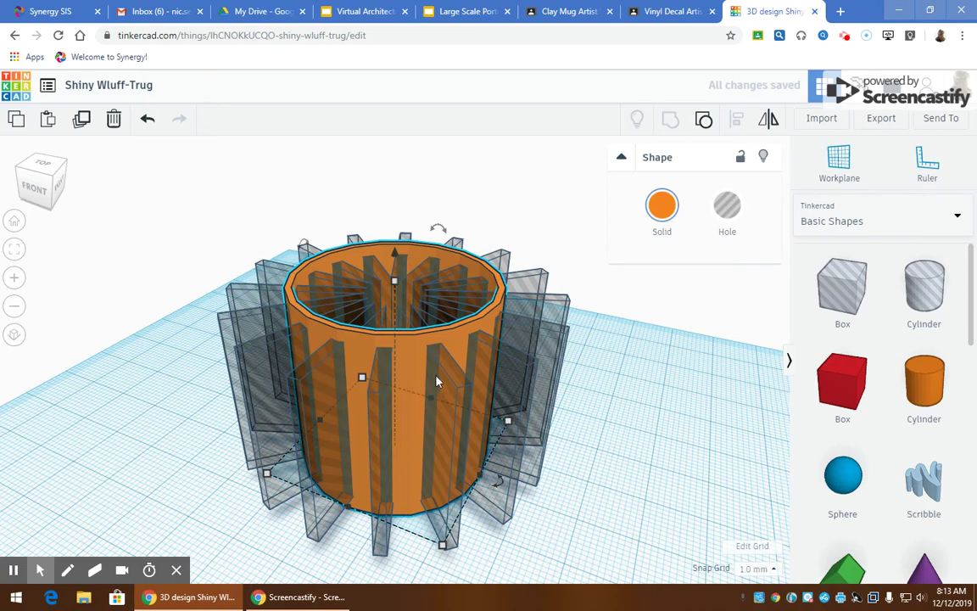
drag(435, 381, 800, 392)
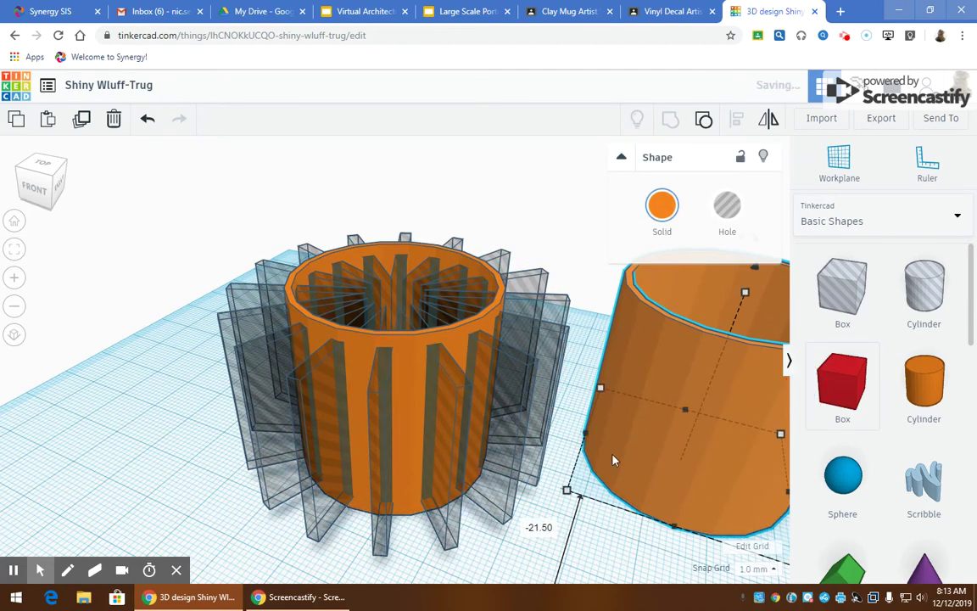
scroll(586, 397, down, 3)
Group the toothed hole shapes with the cylinder to cut the window slots again
click(640, 416)
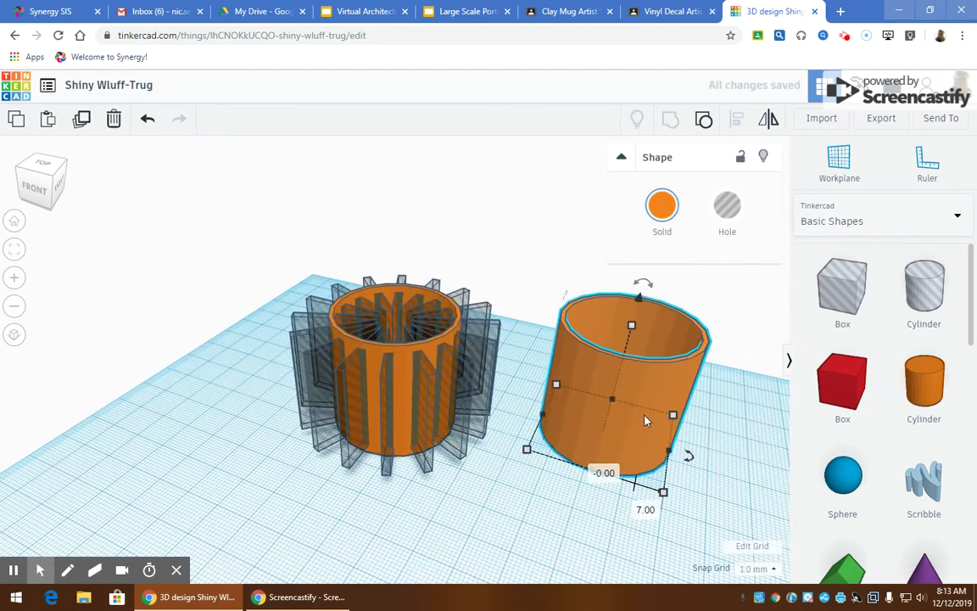
drag(511, 495, 513, 492)
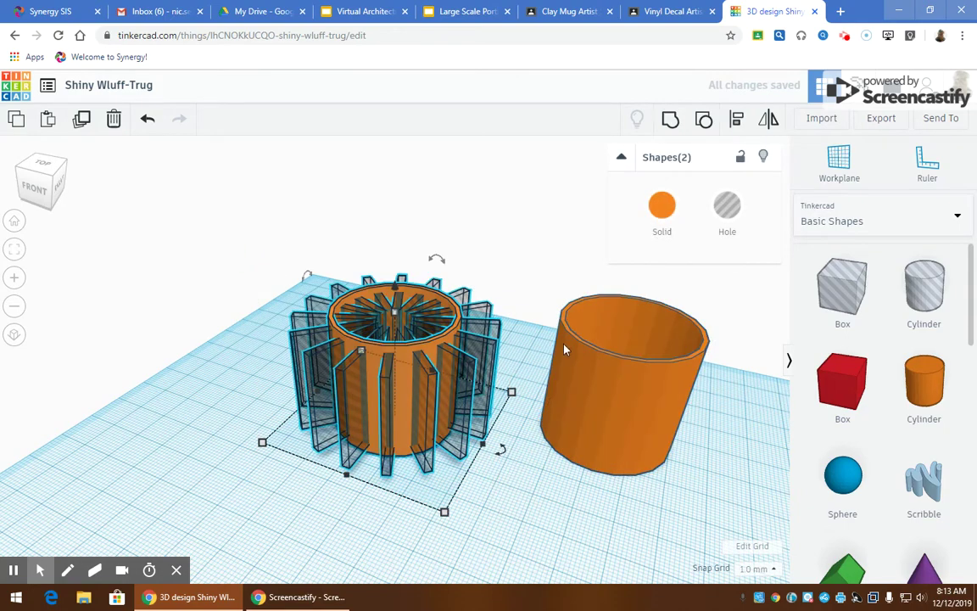
click(669, 118)
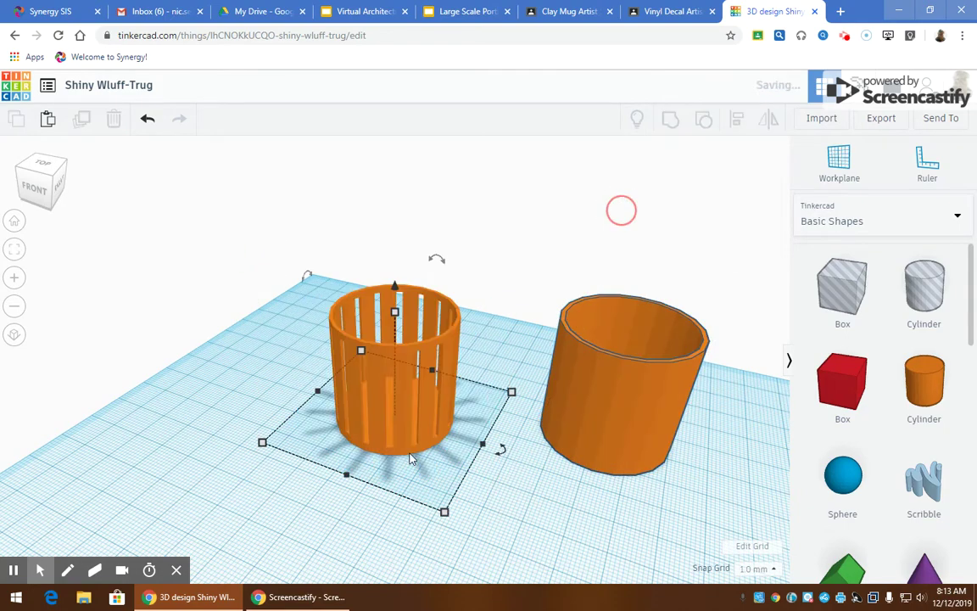
Make the plain cylinder a hole, shrink it from 36 to 35, and move it toward the slotted cylinder
click(622, 419)
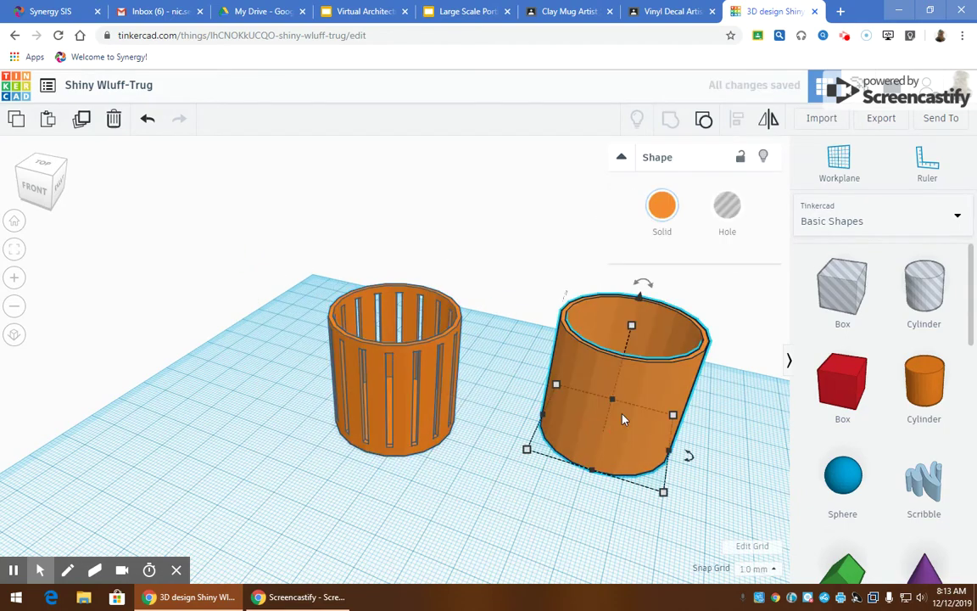
click(732, 211)
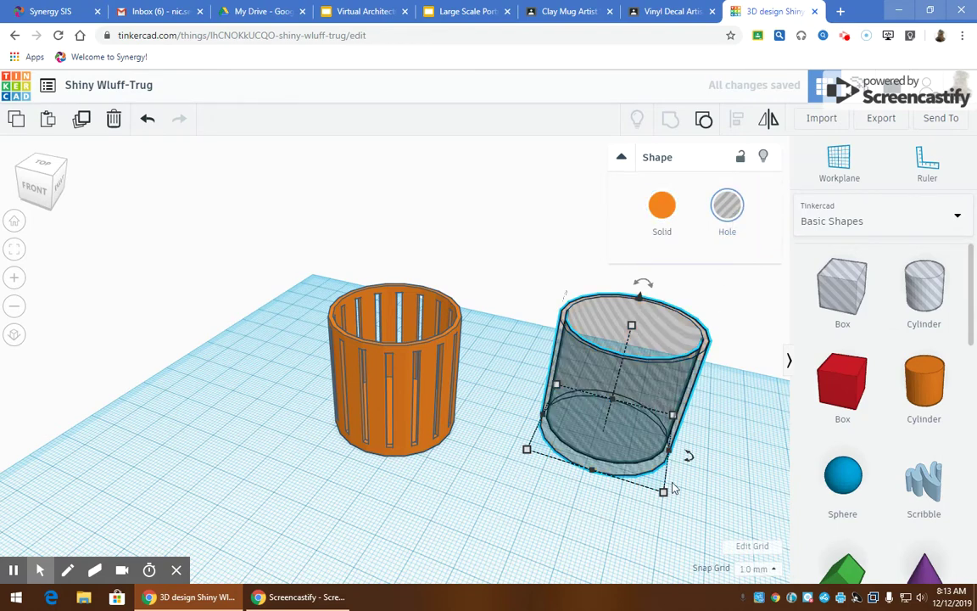
drag(666, 494, 664, 488)
drag(651, 388, 591, 402)
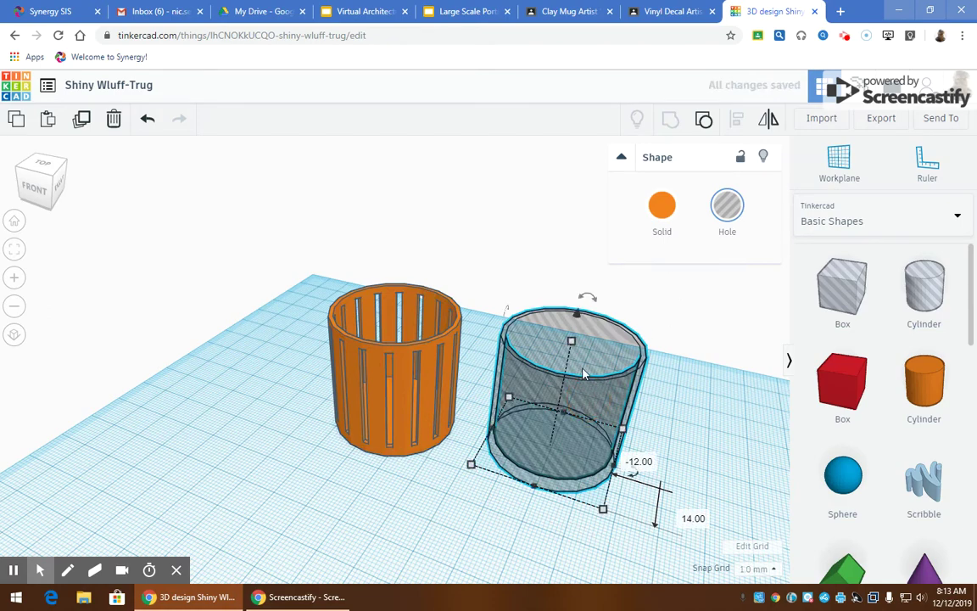
Make the cylinder solid, transparent dark grey, and drag it onto the slotted orange cylinder
click(662, 210)
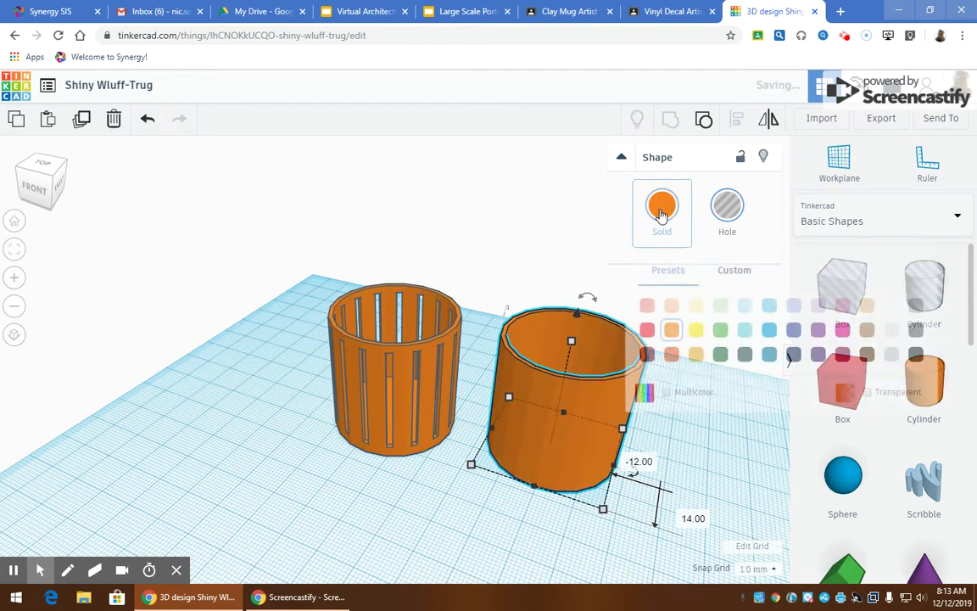
click(867, 392)
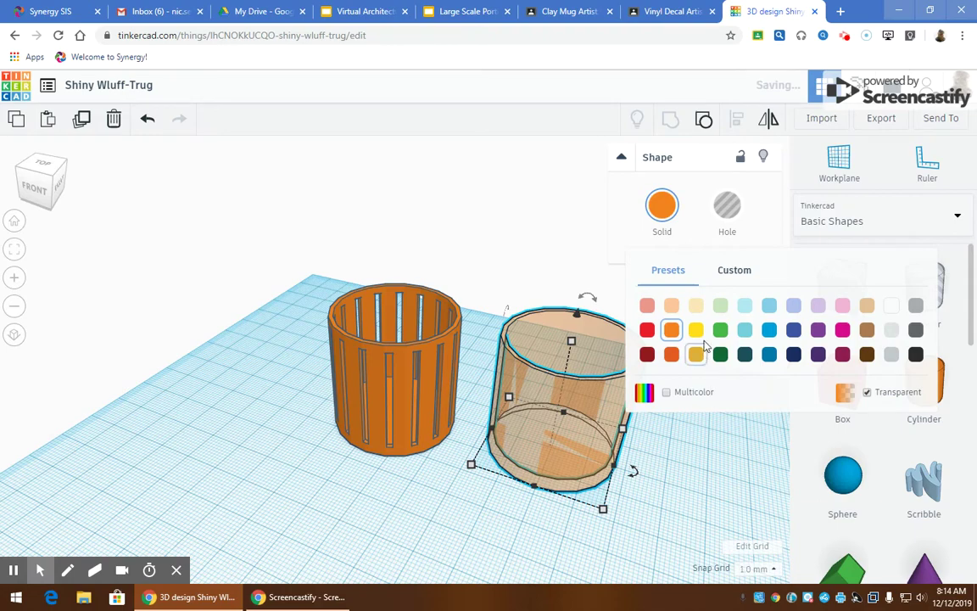
click(753, 311)
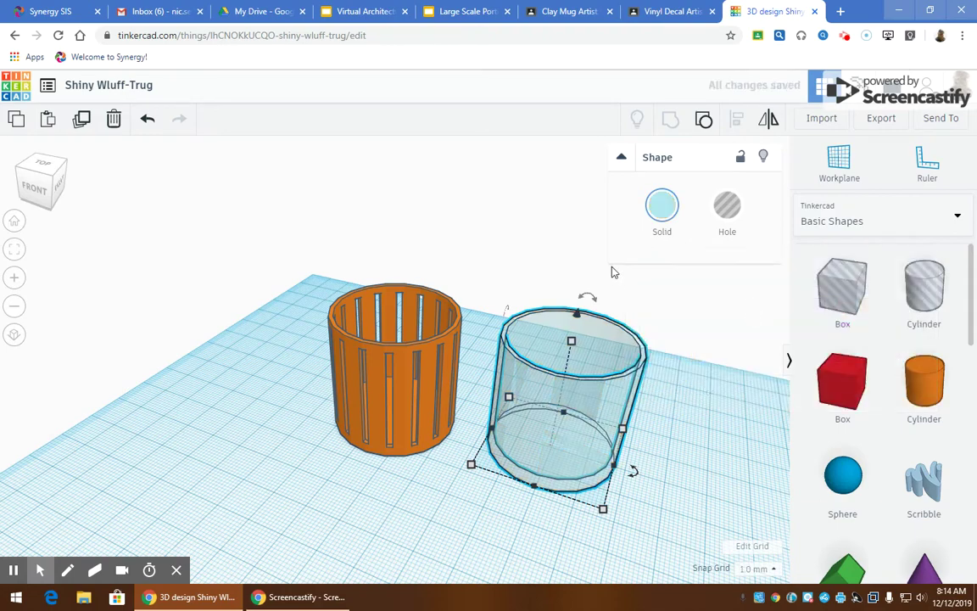
click(662, 206)
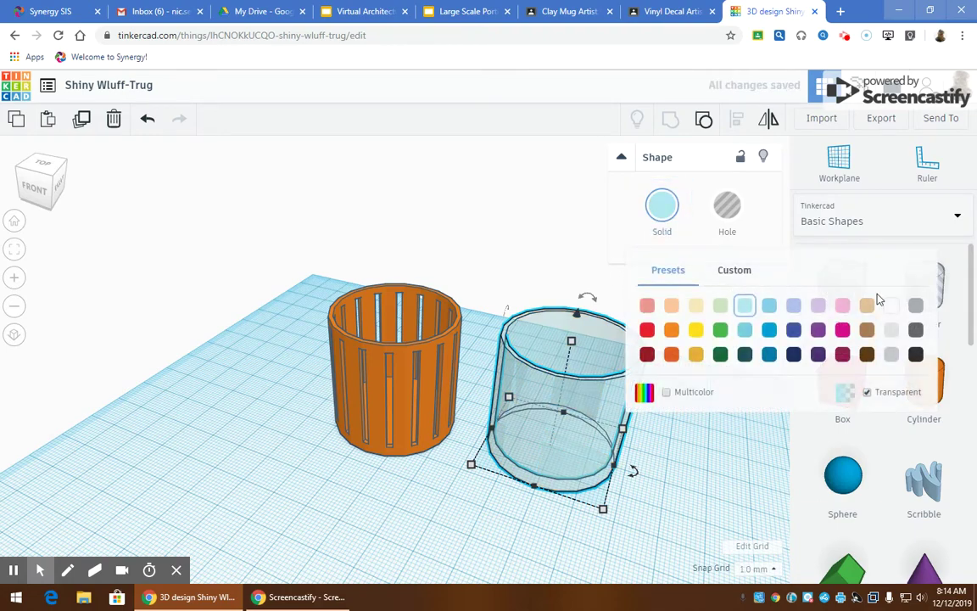
click(916, 332)
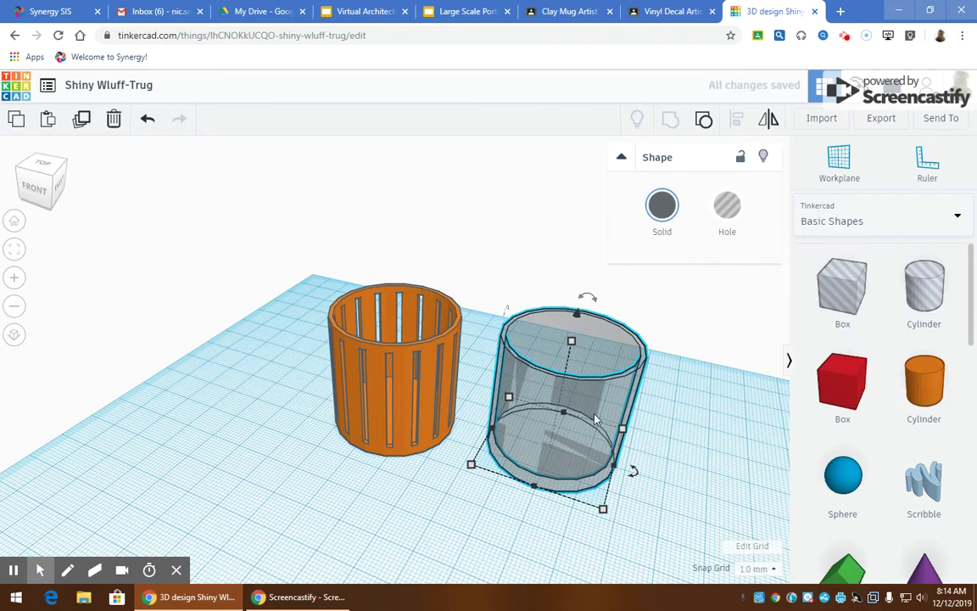
drag(595, 419, 405, 380)
Push the grey cylinder into the orange cup and check the fit from low and top views
right_drag(564, 395, 466, 415)
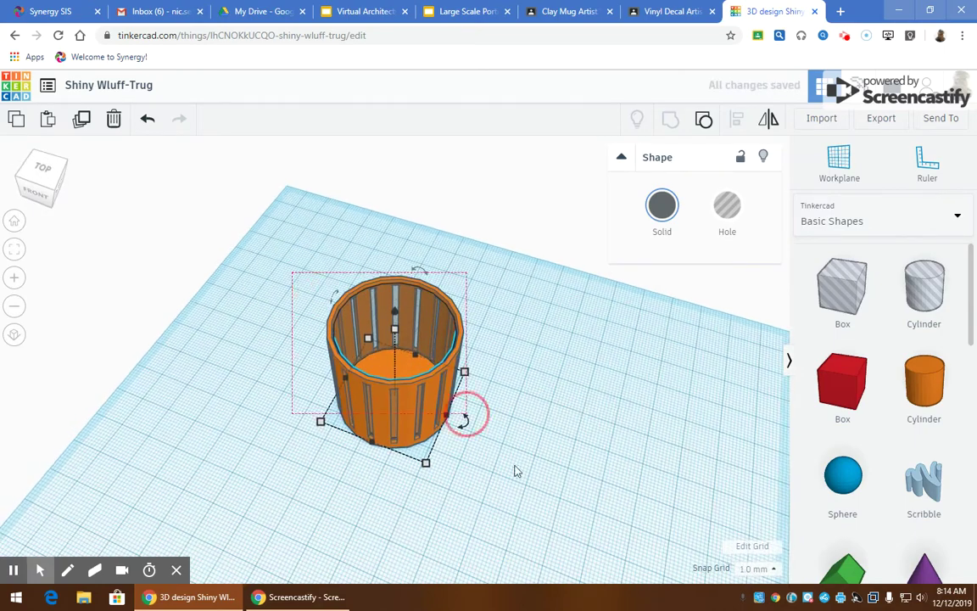
key(ctrl+a)
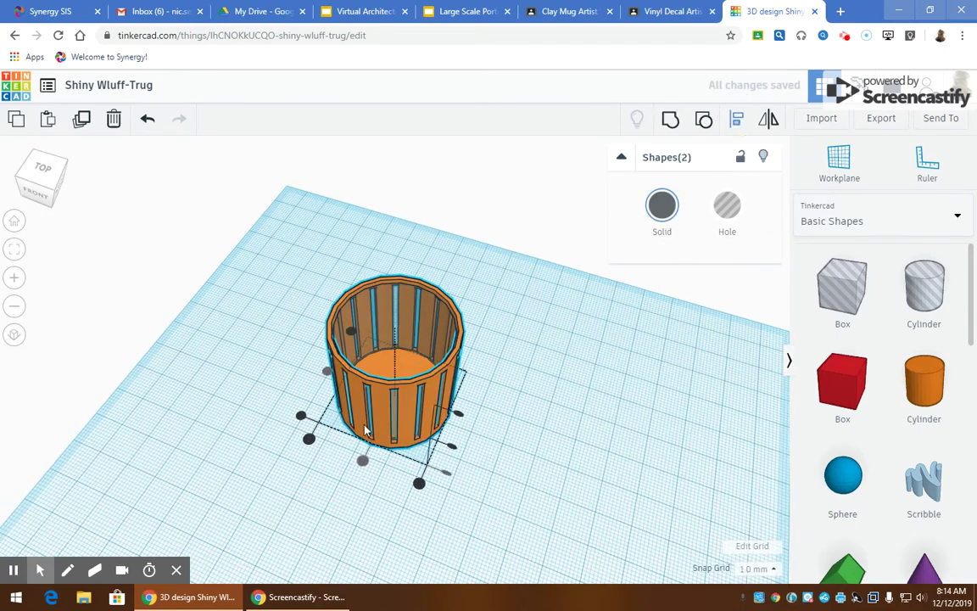
right_drag(541, 485, 559, 458)
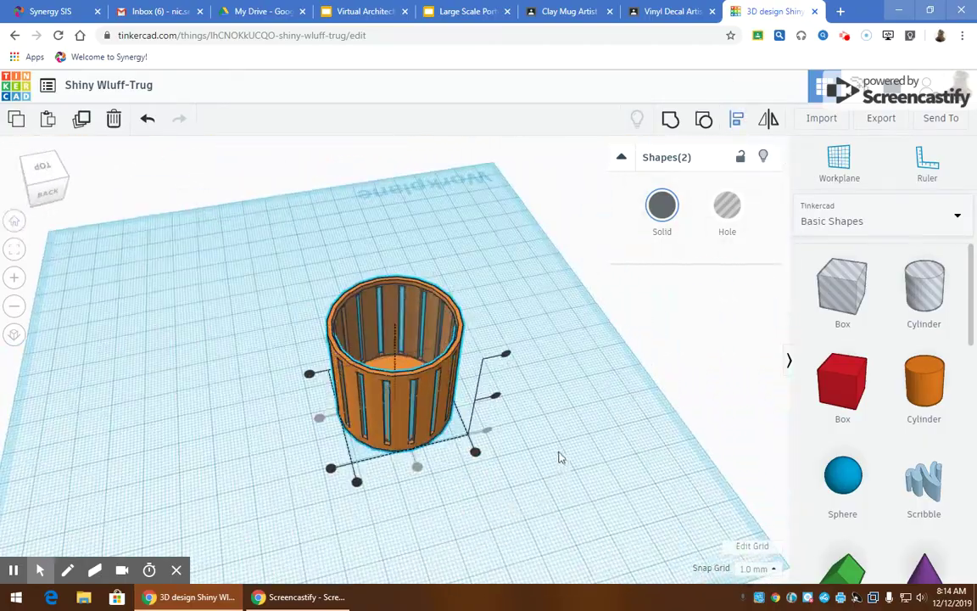
right_drag(617, 481, 386, 394)
click(547, 449)
Move the slotted cup beside the grey cylinder, undoing an accidental tilt
right_drag(511, 447, 408, 367)
click(408, 367)
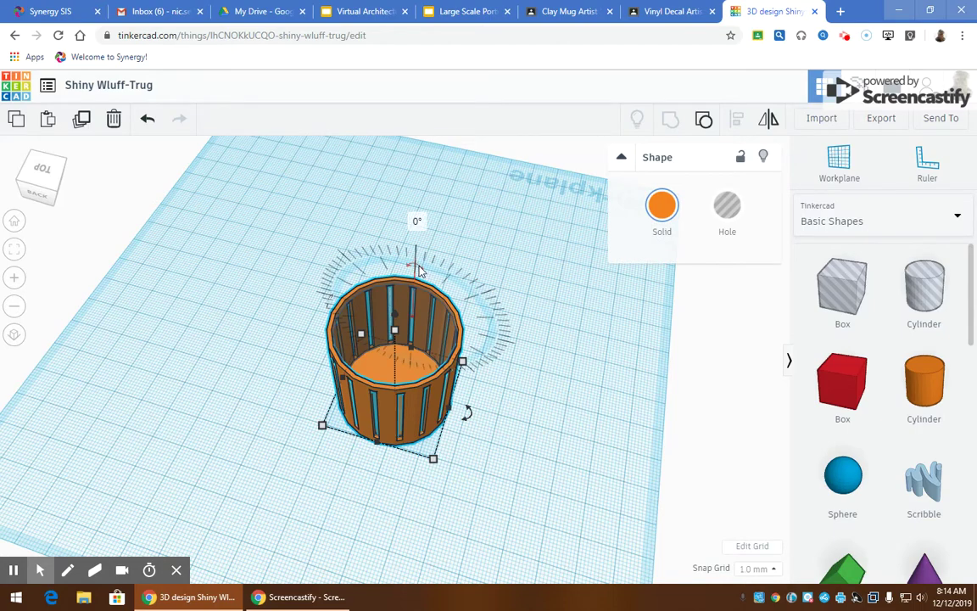
drag(415, 219, 376, 256)
key(ctrl+z)
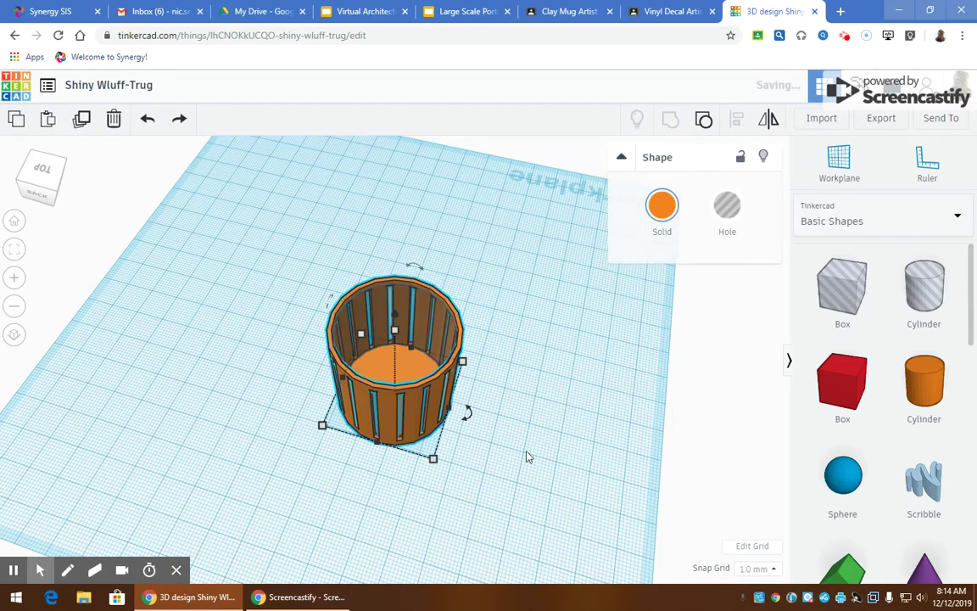
click(543, 416)
drag(427, 430, 349, 425)
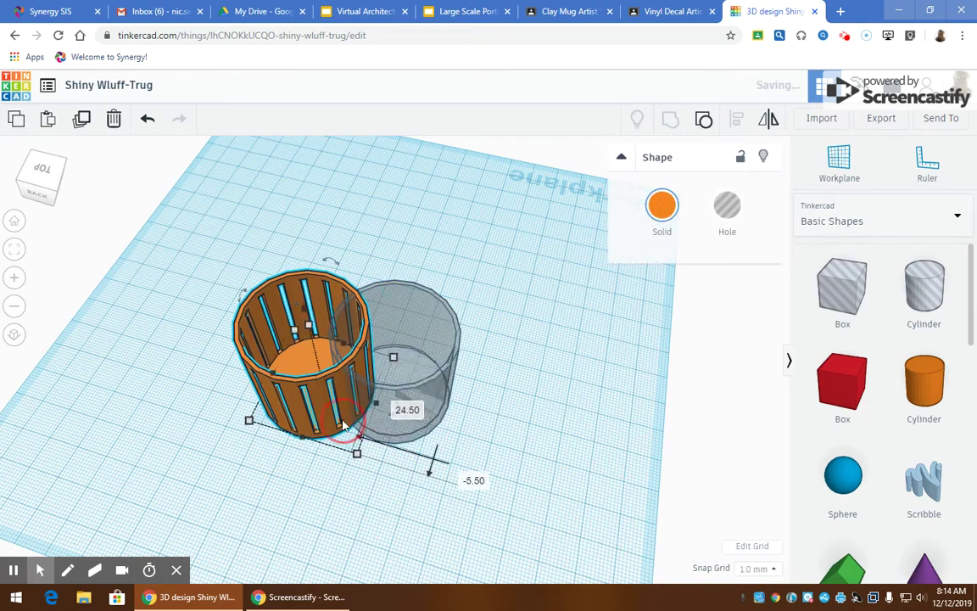
Flip the grey cylinder 180° and centre-align it inside the slotted orange cup
right_drag(550, 377, 453, 388)
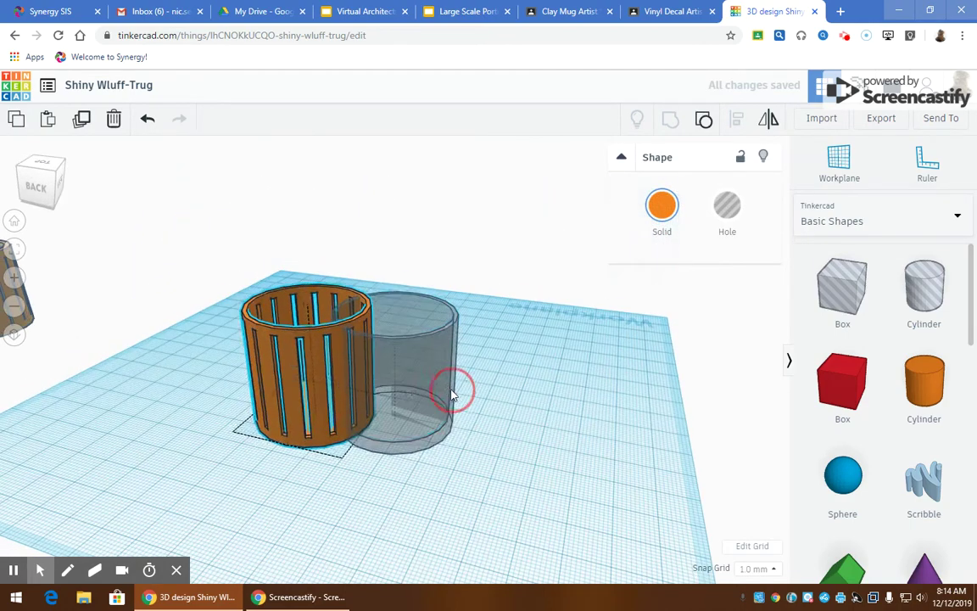
click(456, 424)
drag(422, 282, 407, 499)
drag(229, 274, 577, 524)
click(736, 121)
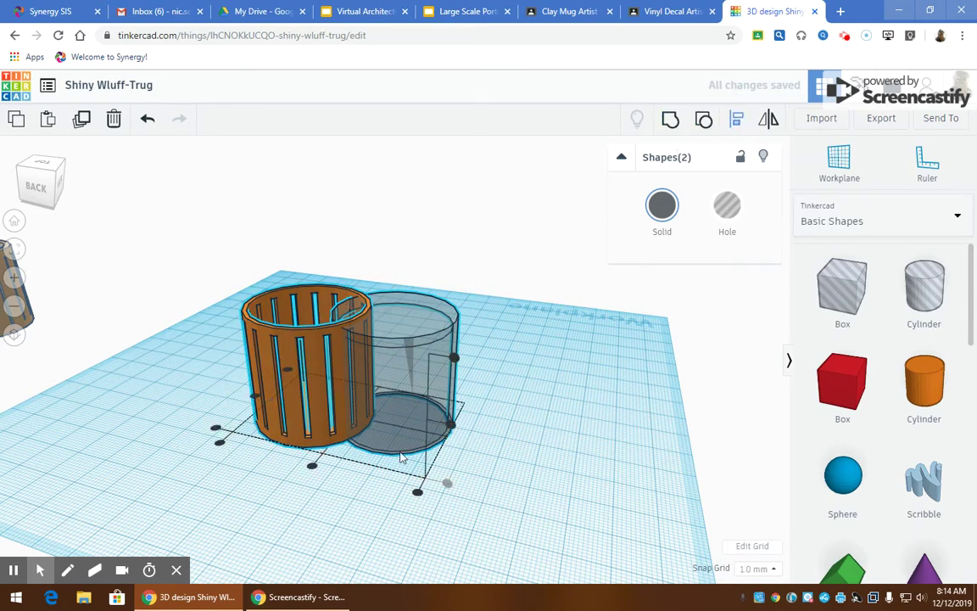
click(312, 466)
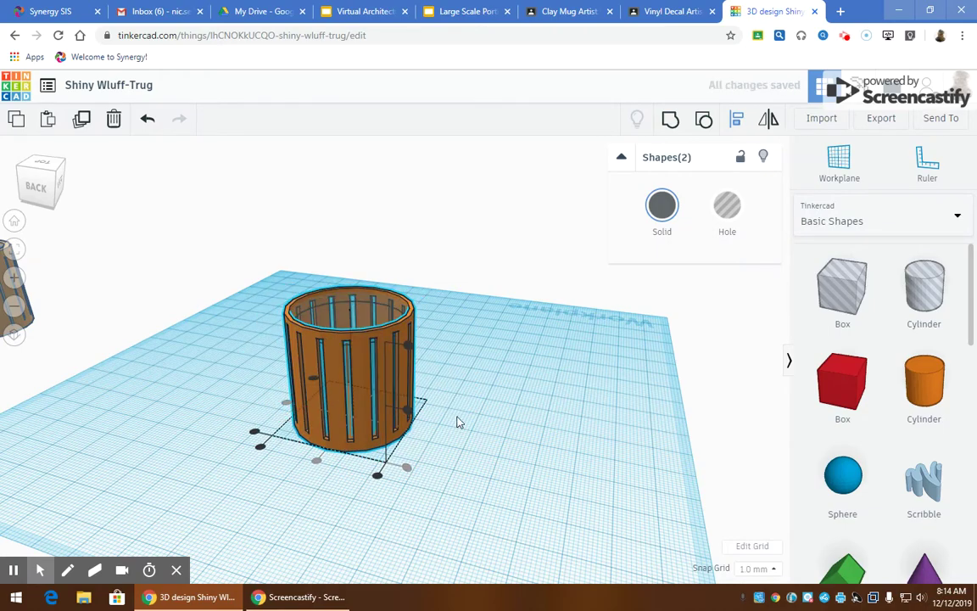
click(517, 458)
right_drag(492, 456, 482, 498)
scroll(378, 393, up, 5)
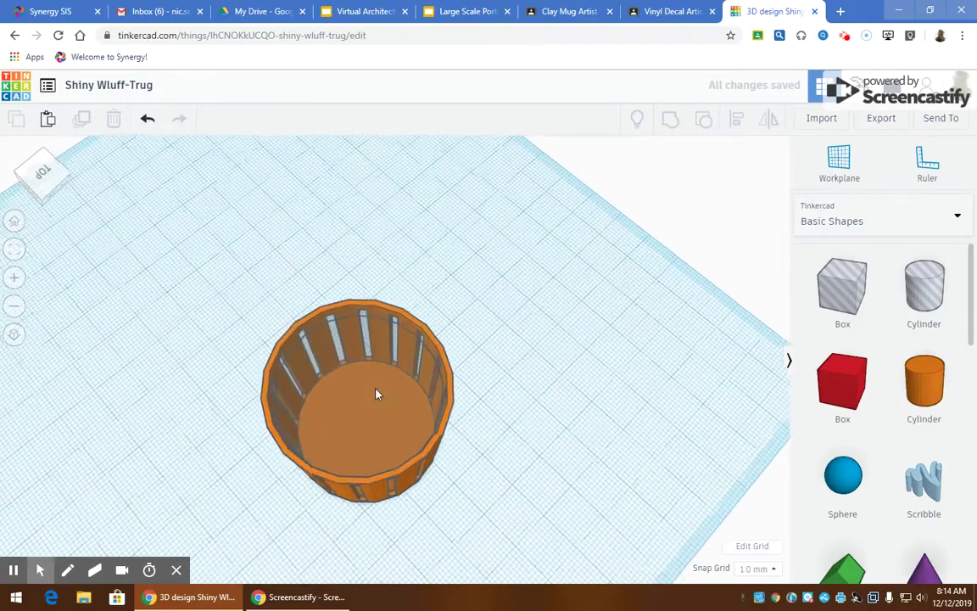
right_drag(543, 462, 333, 377)
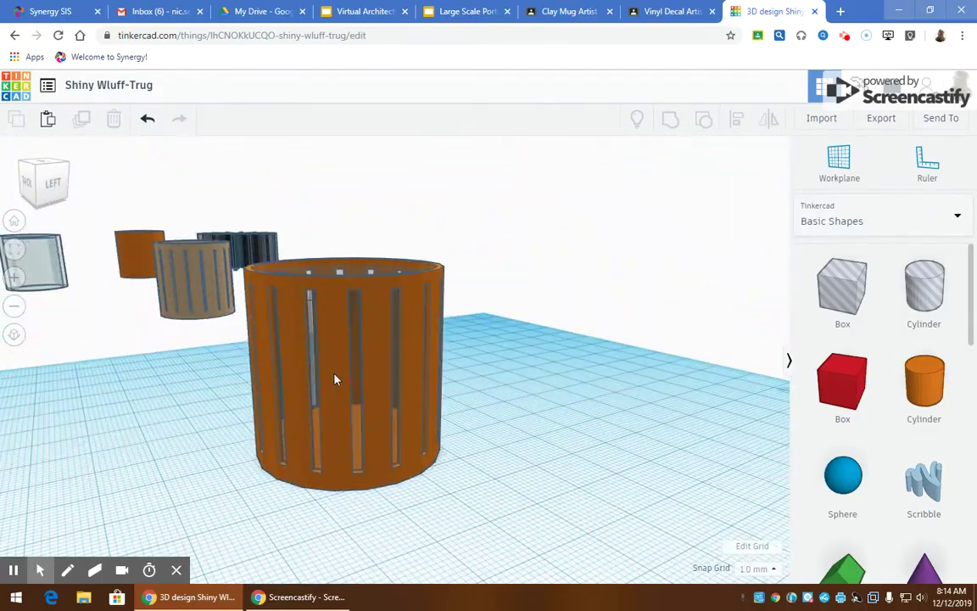
click(333, 377)
click(582, 508)
right_drag(581, 508, 719, 475)
scroll(517, 227, down, 2)
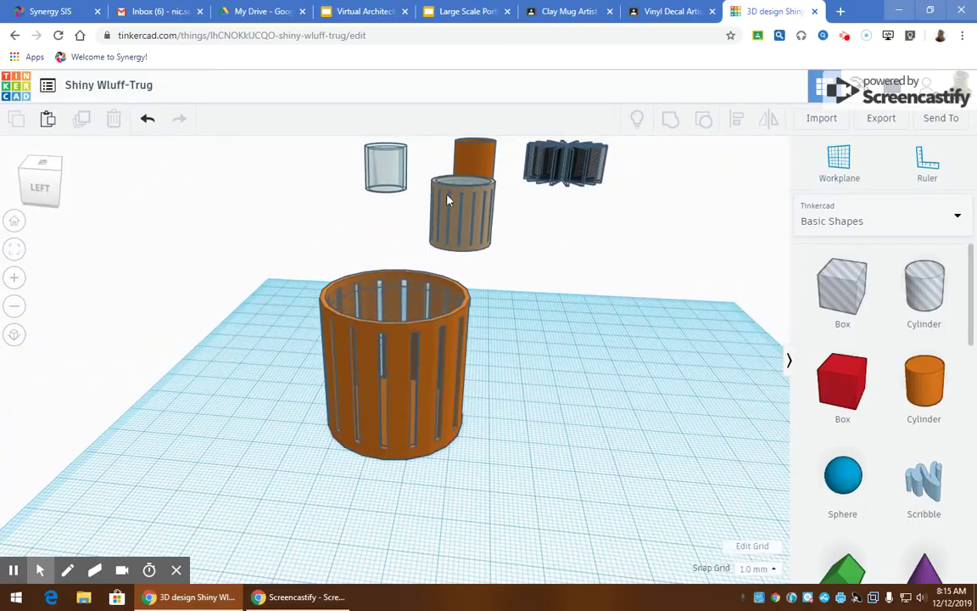
scroll(463, 155, up, 2)
click(487, 142)
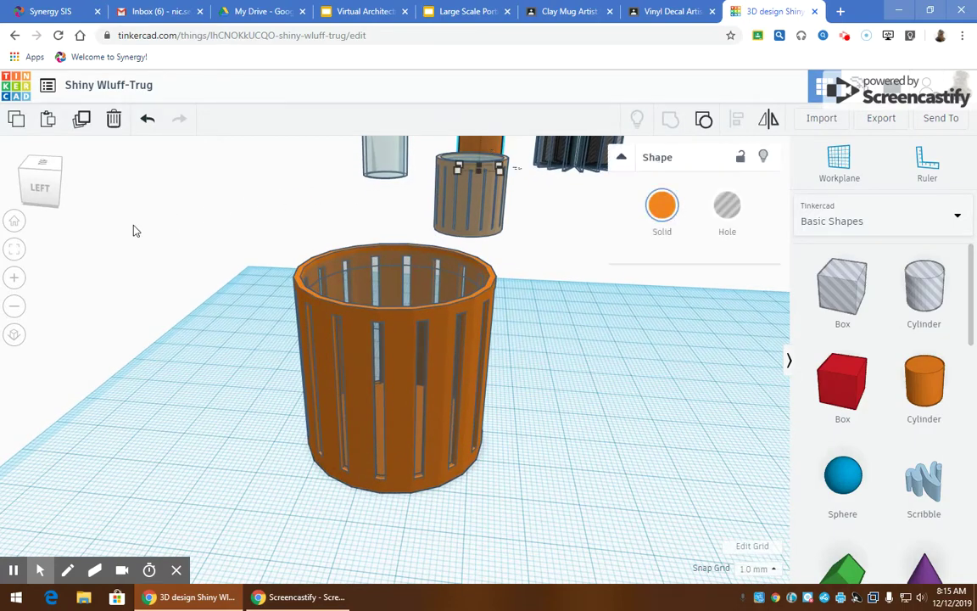
click(16, 255)
right_drag(513, 311, 568, 399)
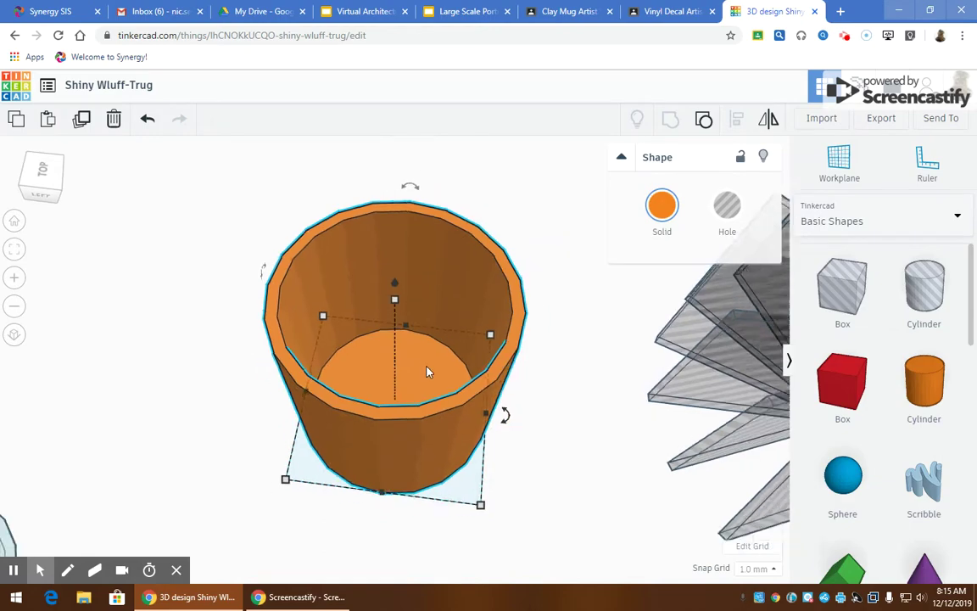
right_drag(426, 368, 131, 487)
right_drag(354, 471, 721, 441)
click(669, 439)
click(13, 220)
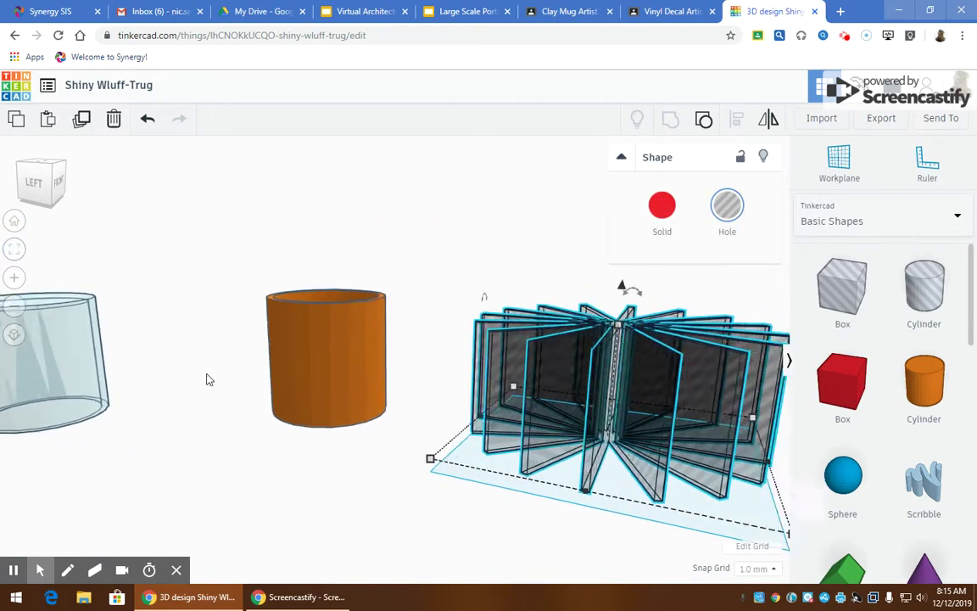
right_drag(622, 425, 97, 265)
click(98, 265)
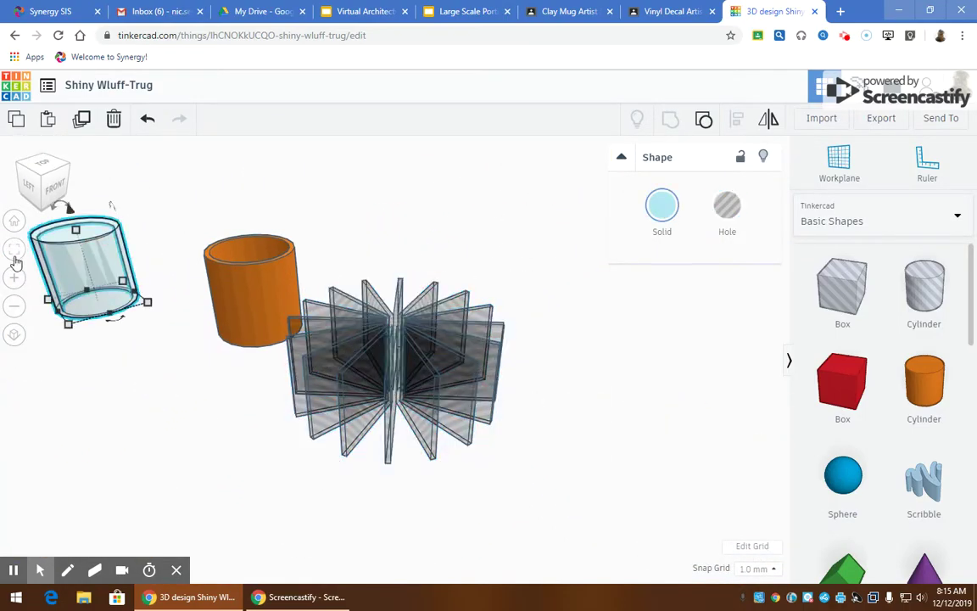
click(13, 248)
right_drag(259, 429, 403, 424)
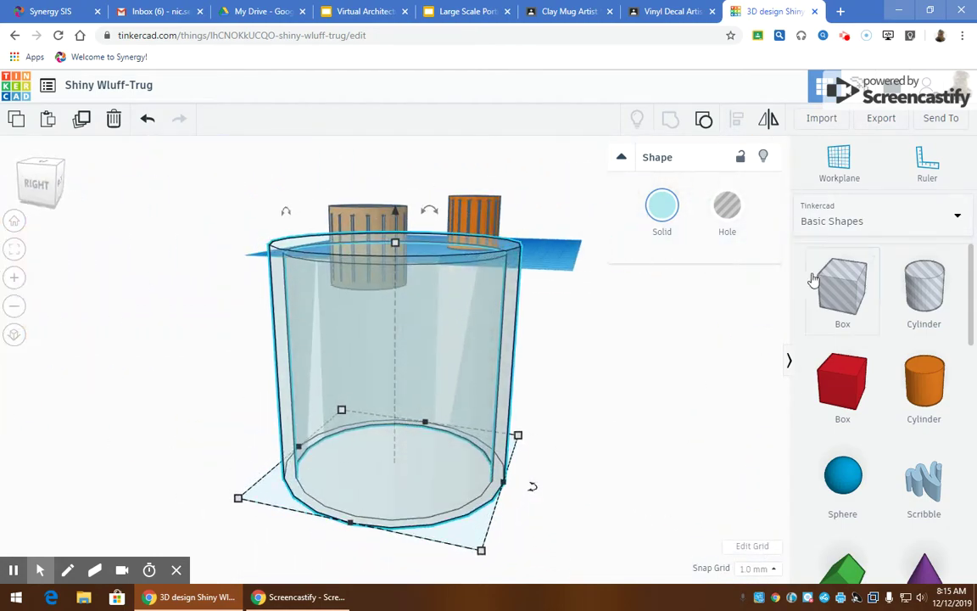
click(845, 36)
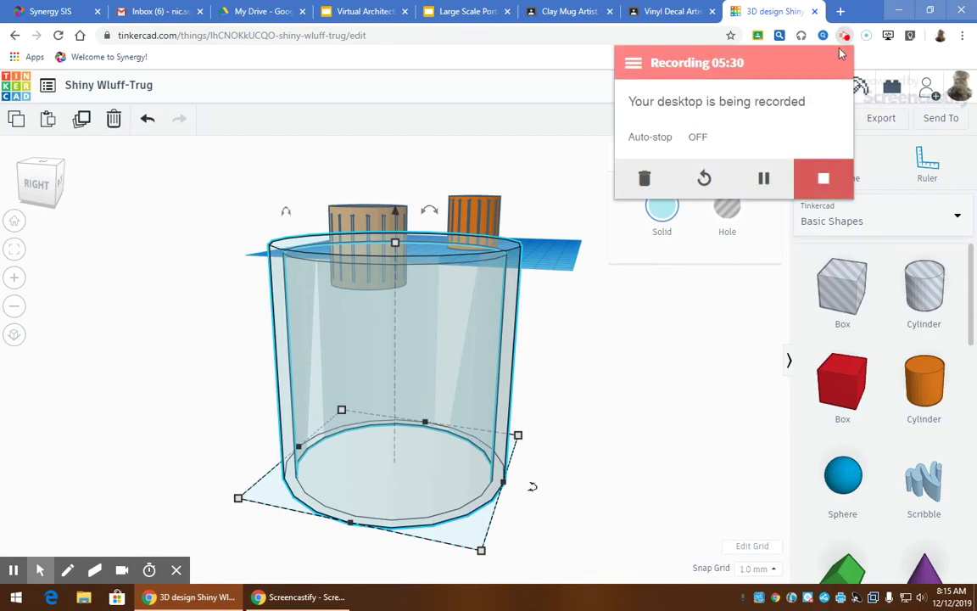